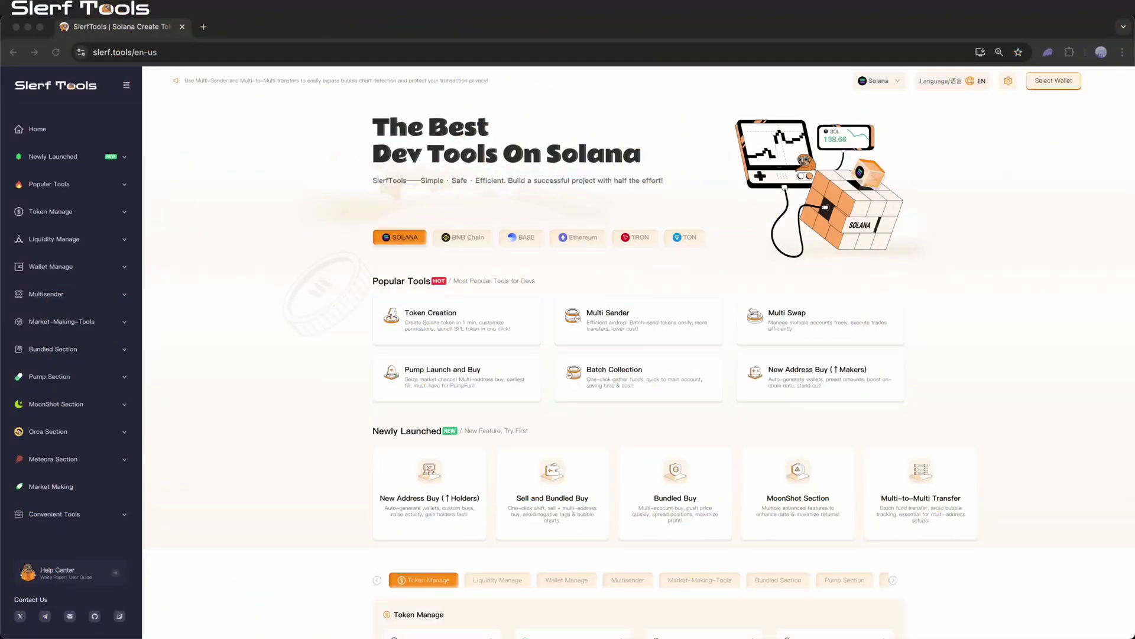
{"action": "left_click", "coordinate": [291, 300]}
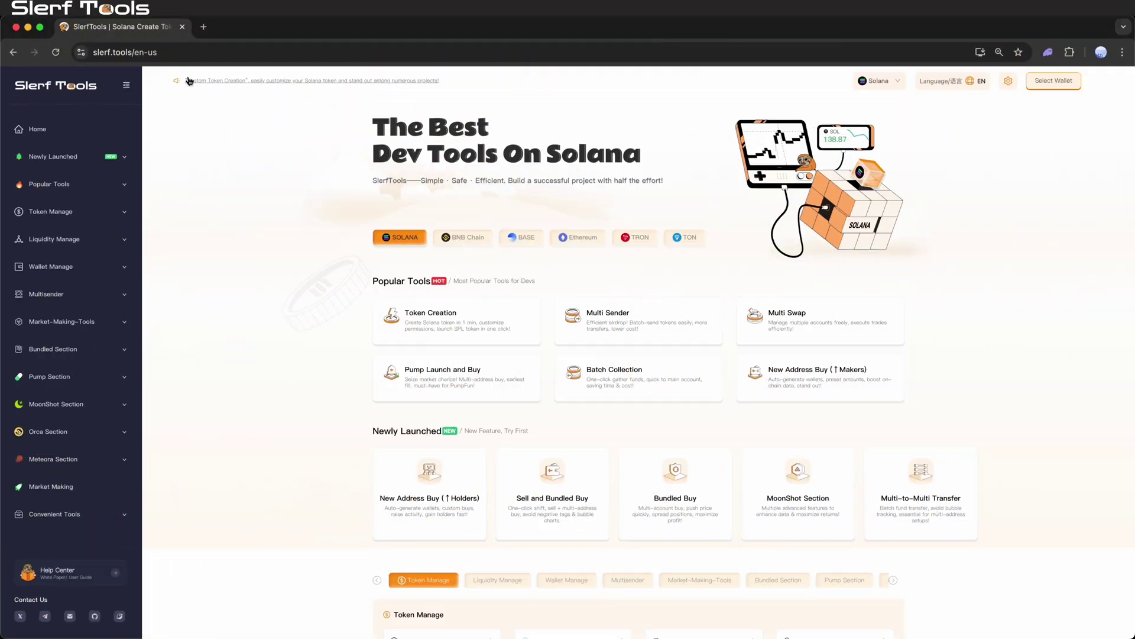
{"action": "left_click", "coordinate": [150, 53]}
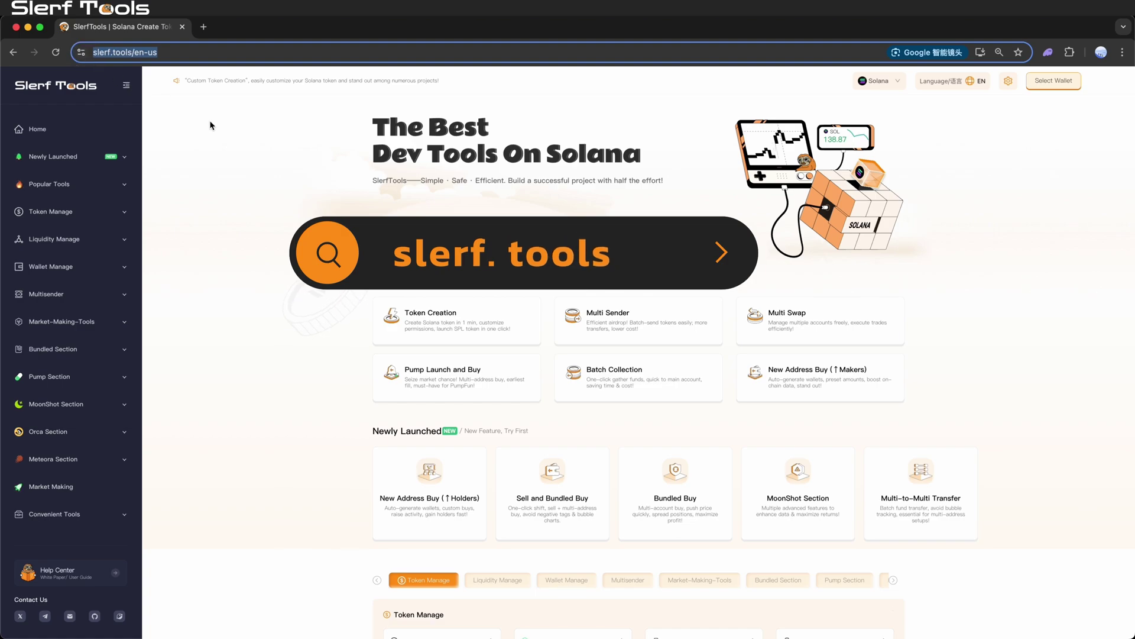
{"action": "left_click", "coordinate": [254, 144]}
{"action": "left_click", "coordinate": [949, 81]}
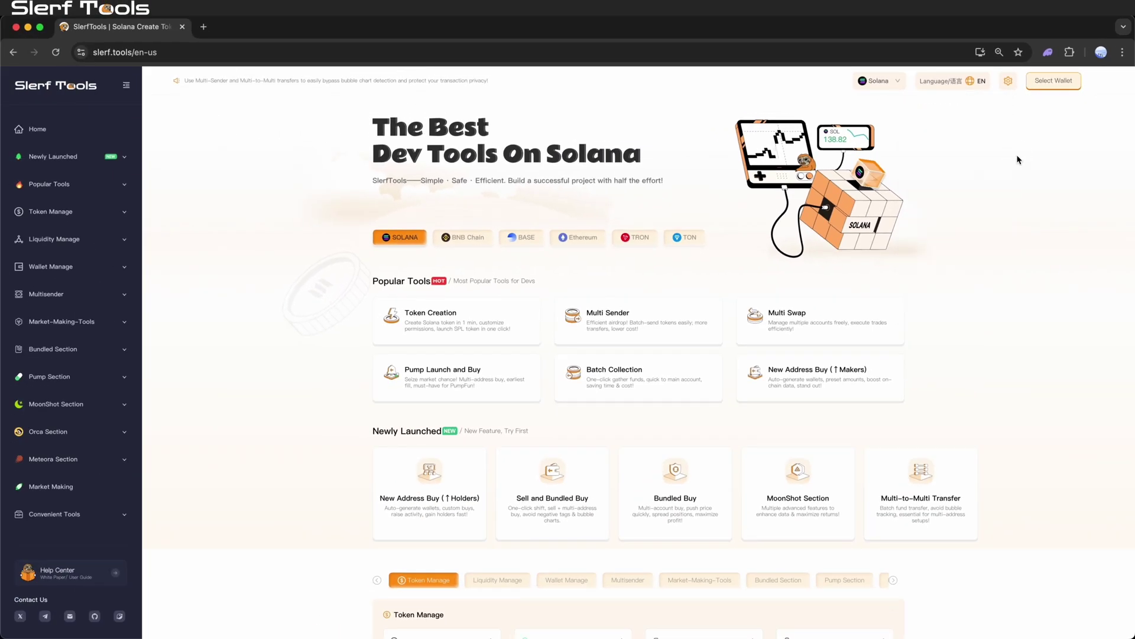
Open the Solana Token Creation page and connect the Phantom wallet.
{"action": "left_click", "coordinate": [126, 219]}
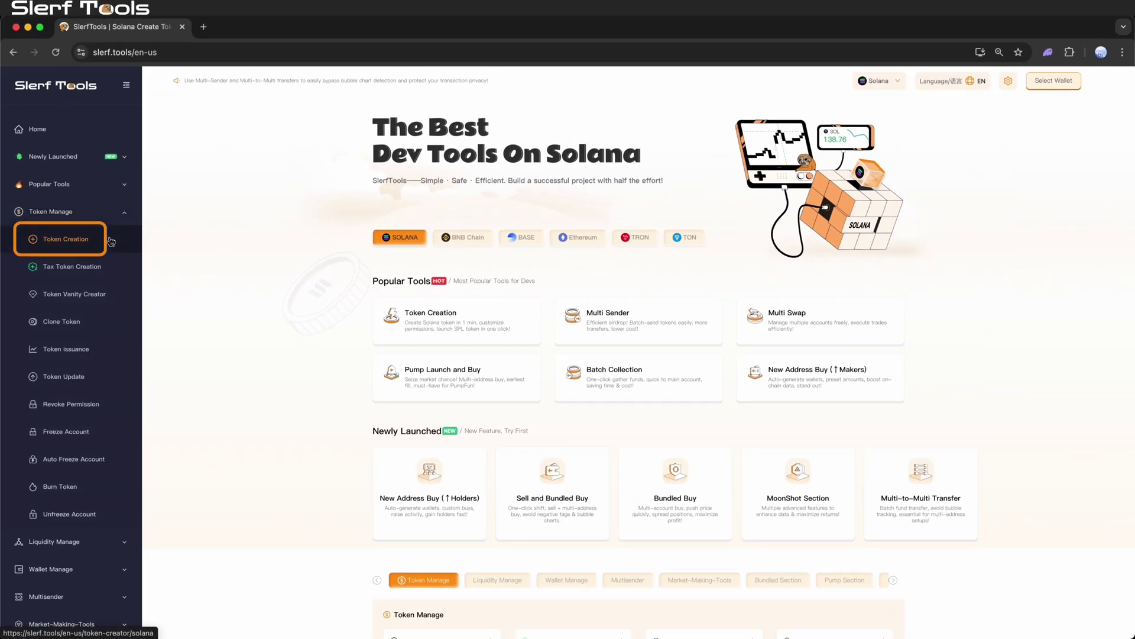
{"action": "left_click", "coordinate": [104, 240]}
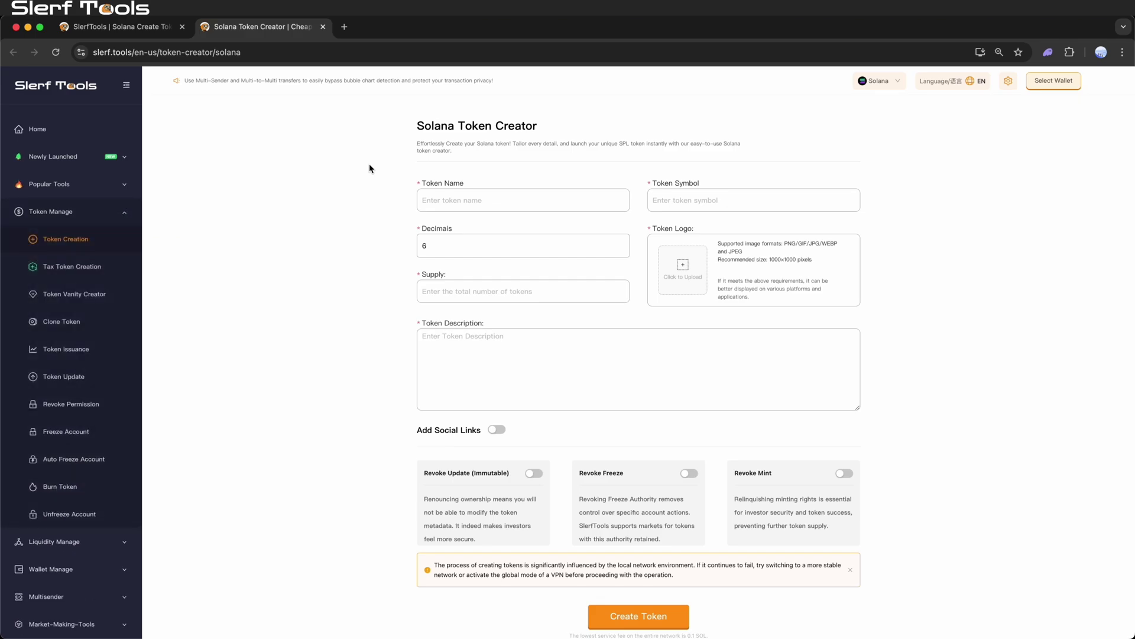
{"action": "left_click", "coordinate": [1052, 86]}
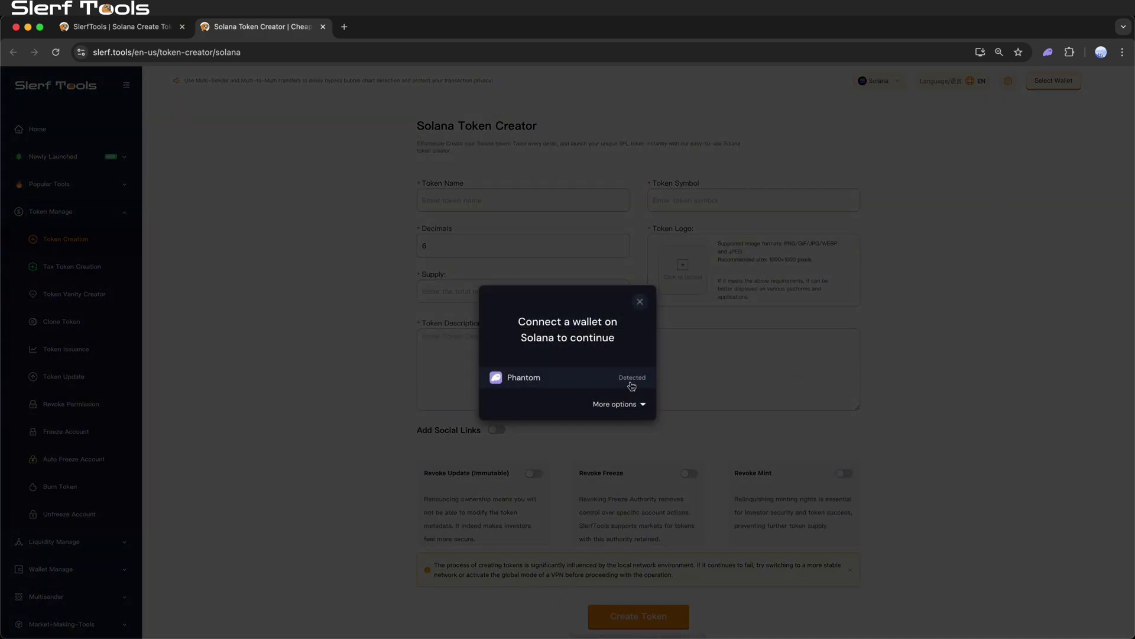
{"action": "left_click", "coordinate": [632, 385]}
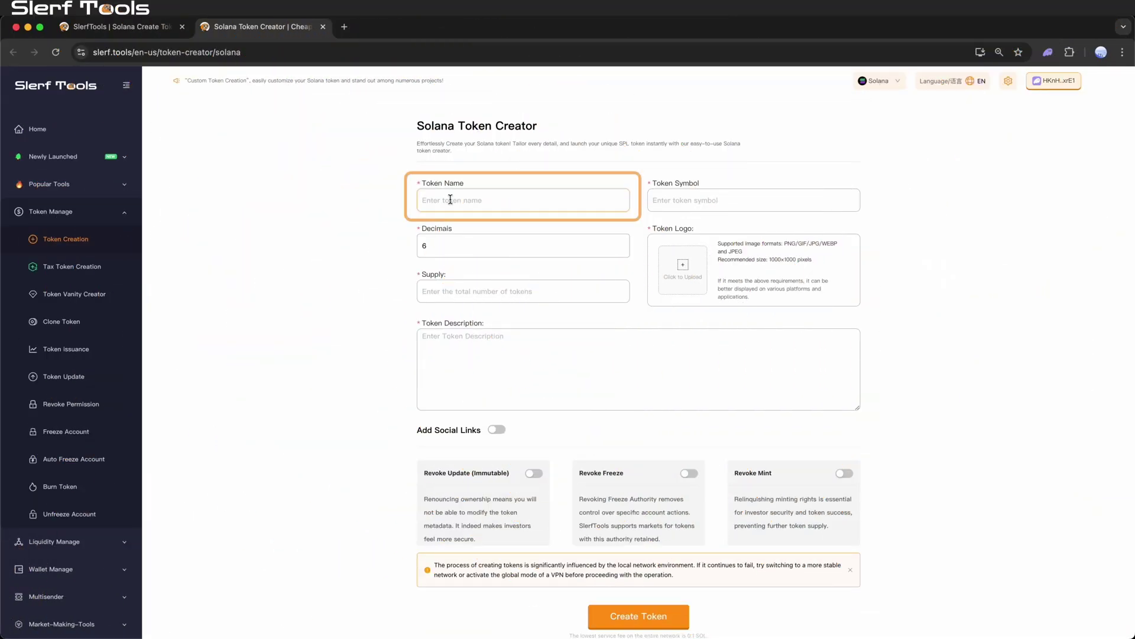
Enter SlerTools as the token name and ST as the token symbol.
{"action": "type", "text": "SlerT"}
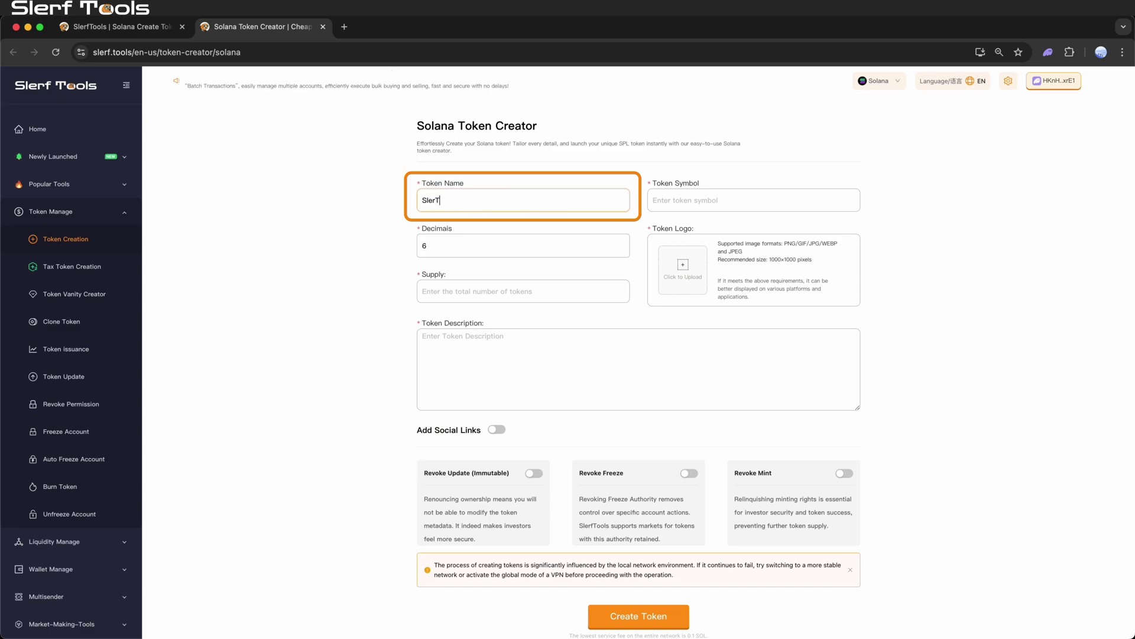
{"action": "type", "text": "ools"}
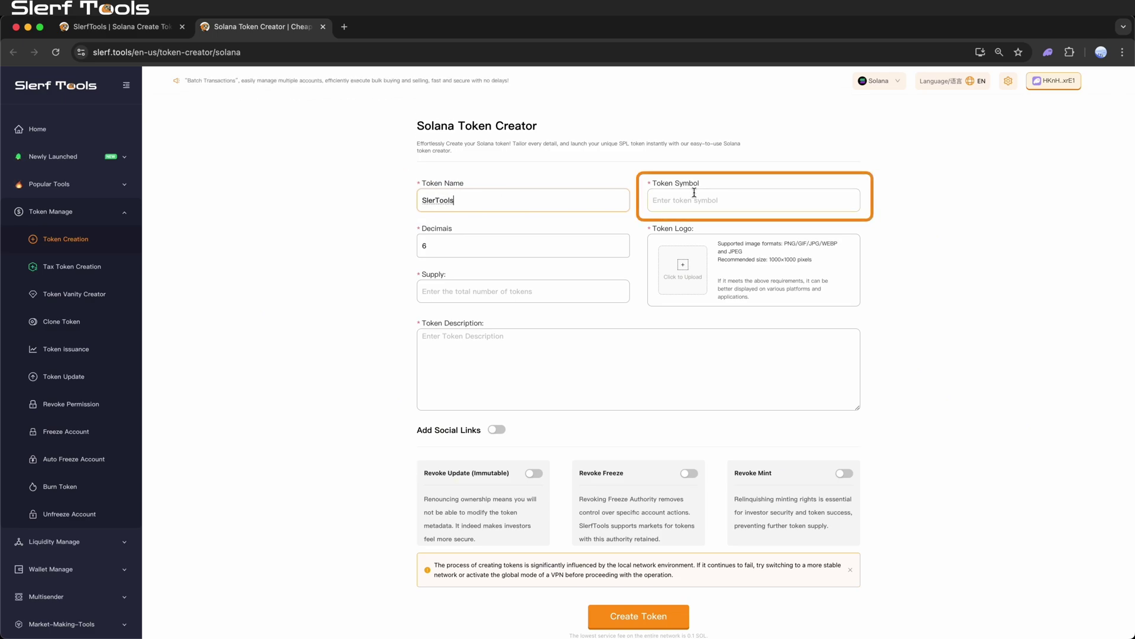
{"action": "left_click", "coordinate": [699, 200]}
{"action": "type", "text": "ST"}
{"action": "left_click", "coordinate": [462, 251]}
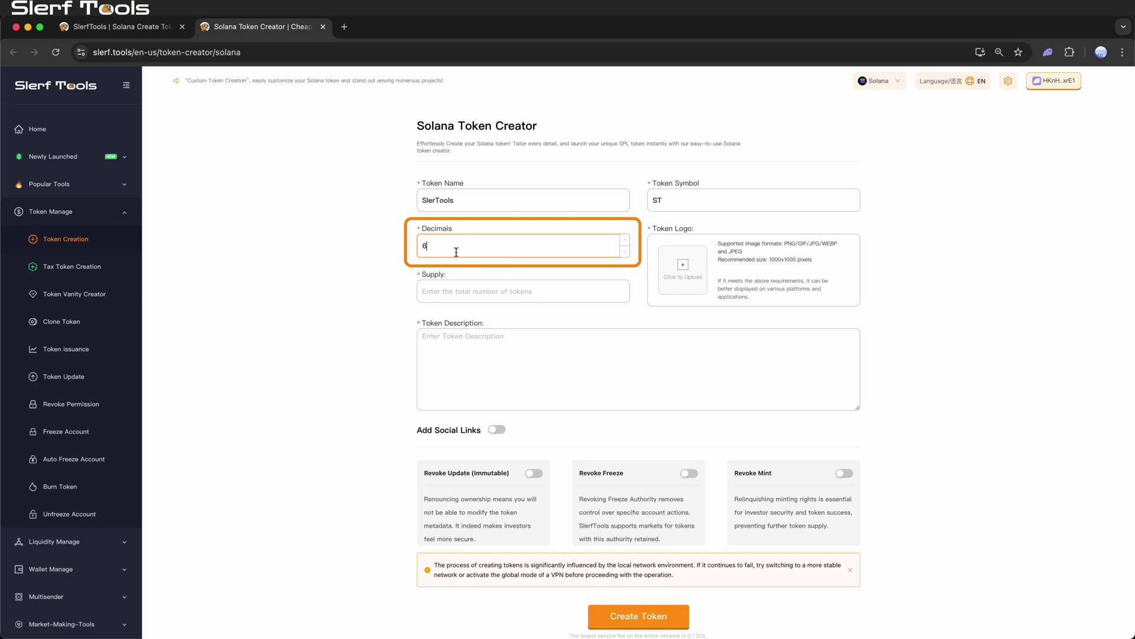
{"action": "left_click", "coordinate": [458, 287]}
{"action": "type", "text": "100"}
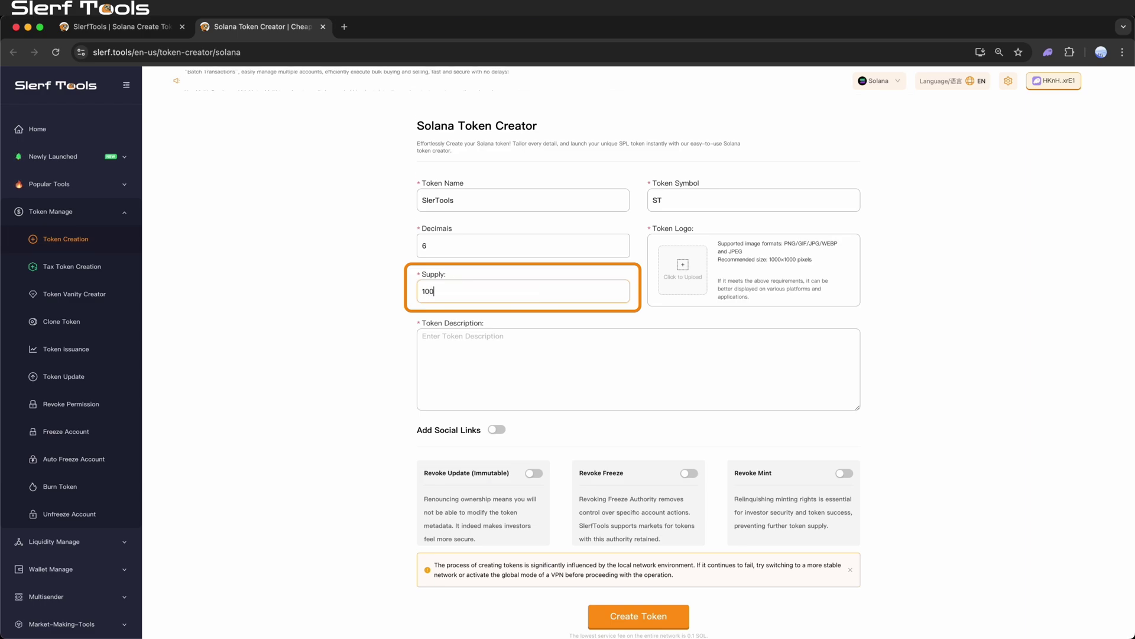
{"action": "type", "text": "00000000"}
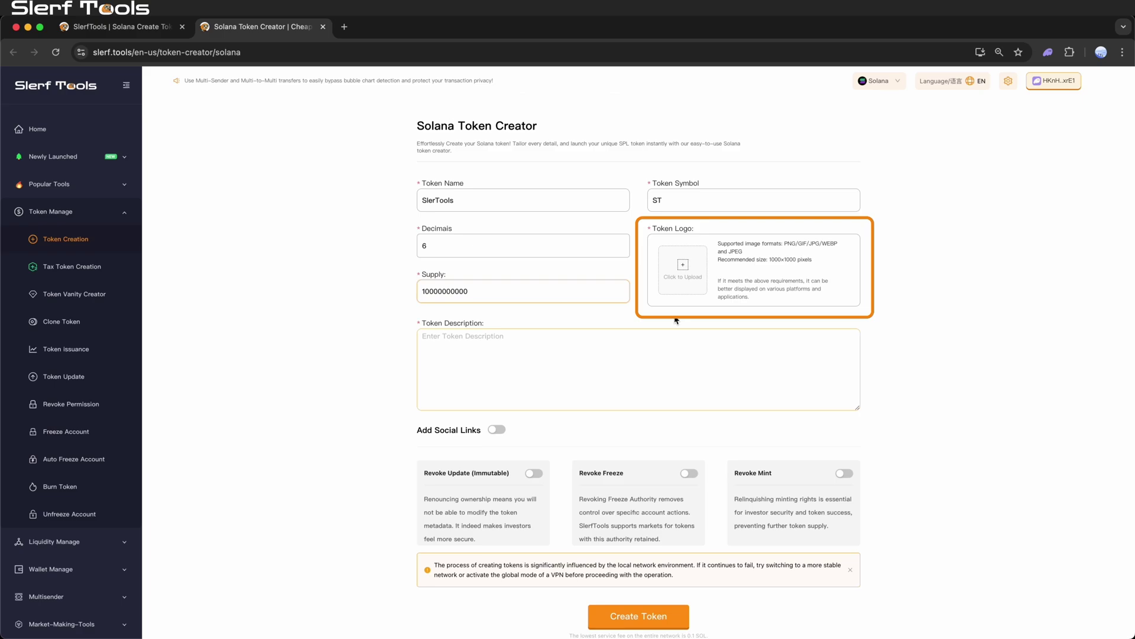
Upload an image file from the computer as the token logo.
{"action": "left_click", "coordinate": [683, 281]}
{"action": "left_click", "coordinate": [687, 272]}
{"action": "left_click", "coordinate": [716, 267]}
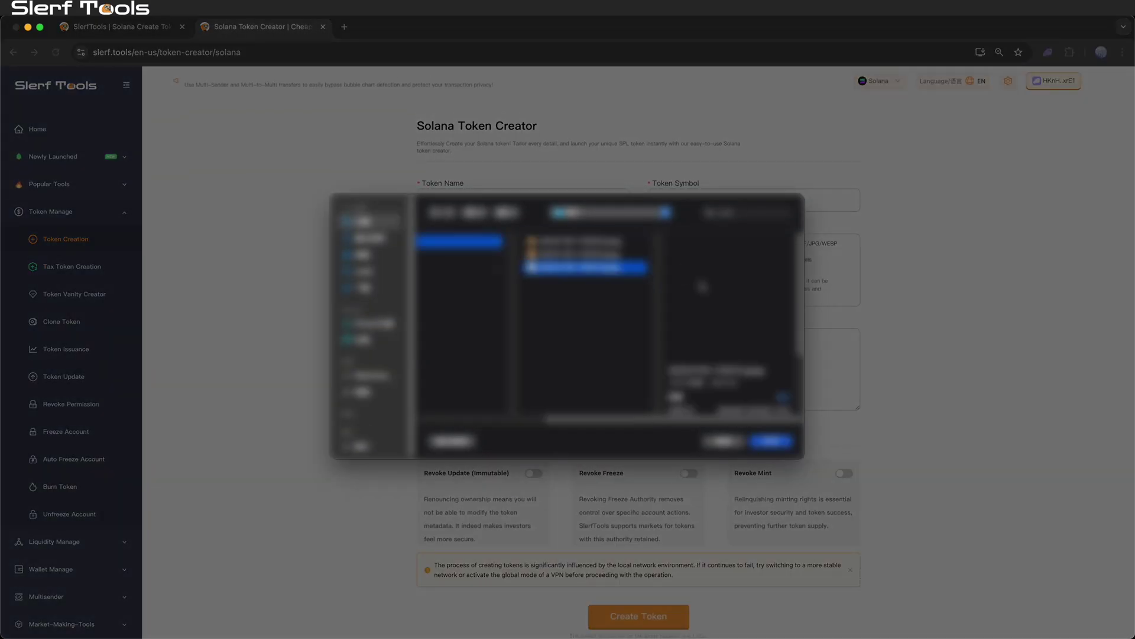
{"action": "left_click", "coordinate": [765, 448]}
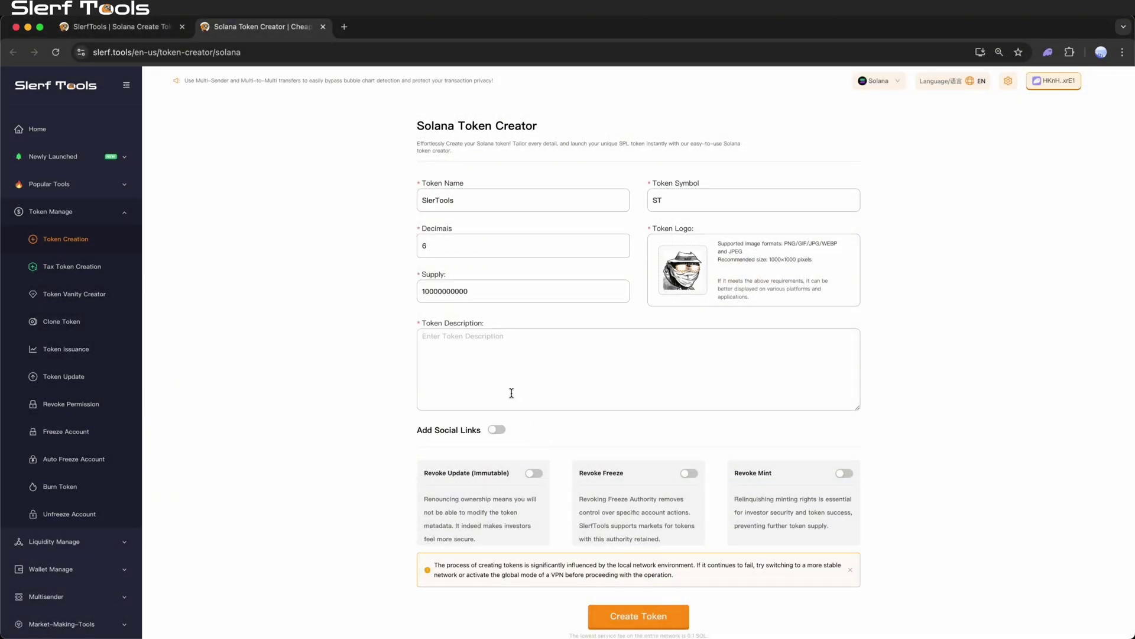
Enter "memecoin on solana" as the token description.
{"action": "left_click", "coordinate": [489, 357]}
{"action": "type", "text": "memeco"}
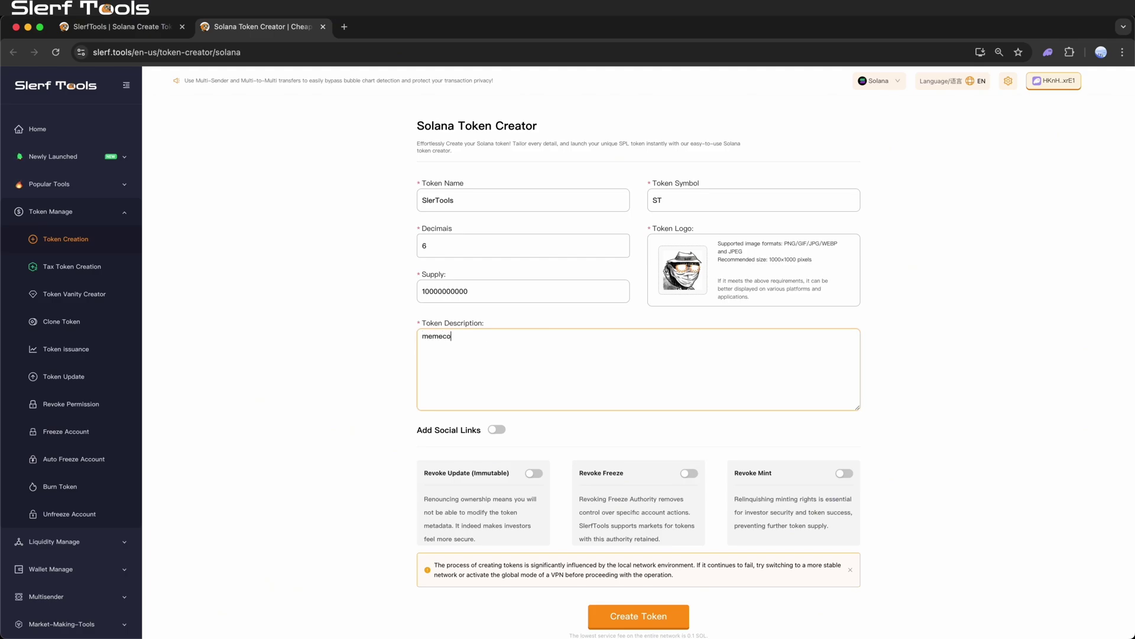
{"action": "type", "text": "in on s"}
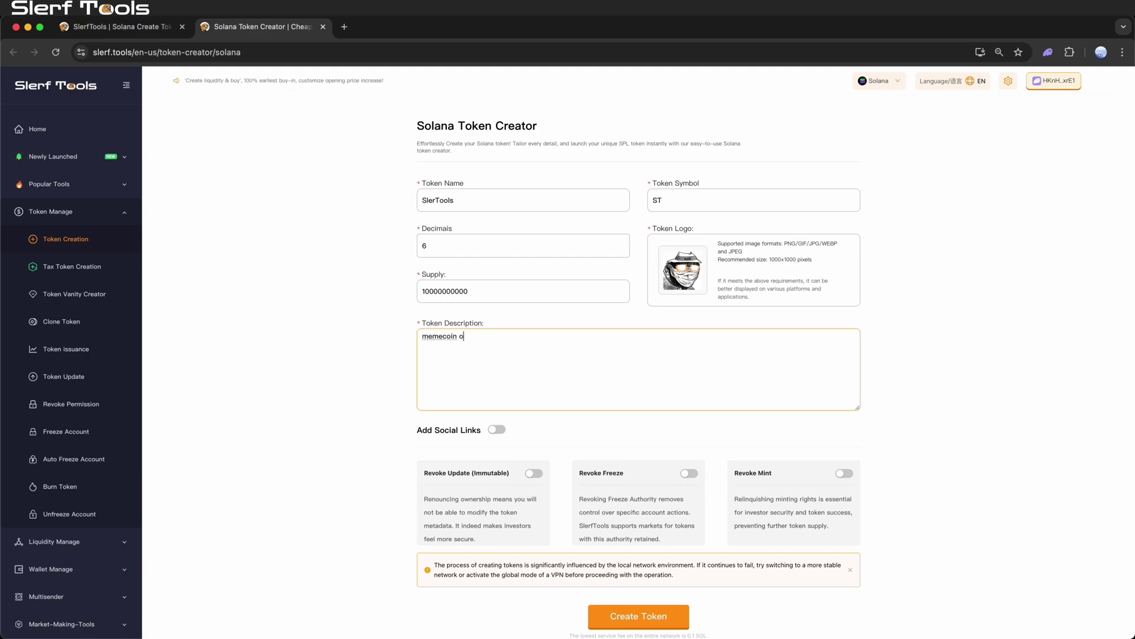
{"action": "type", "text": "olana"}
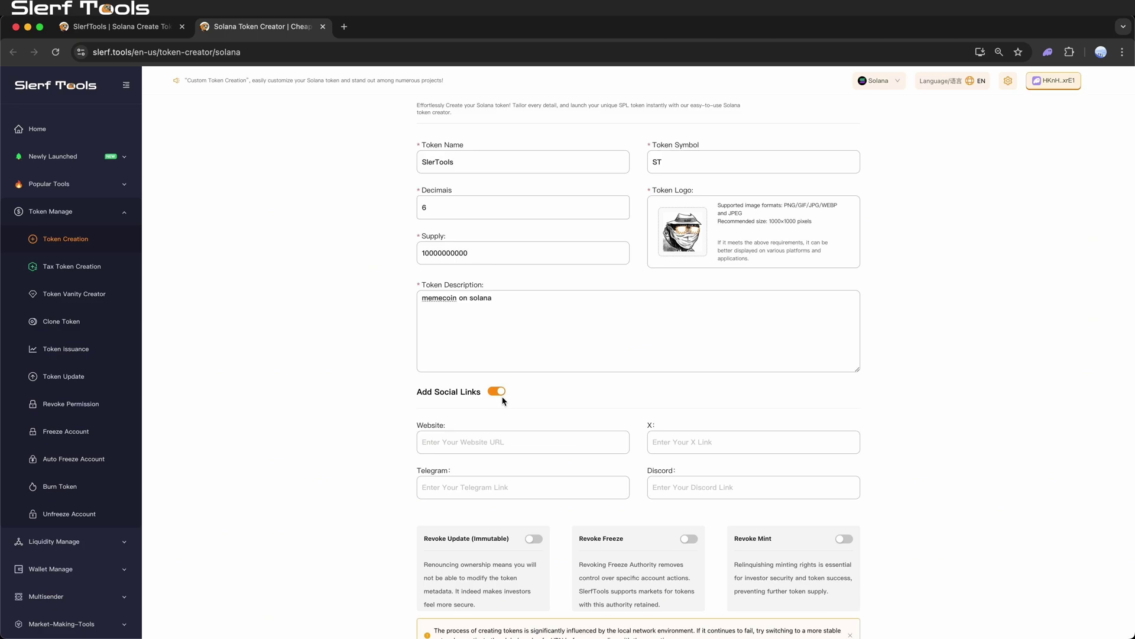
Enable the social links and enter "meme,pump" as the Discord link, leaving the other links empty.
{"action": "scroll", "coordinate": [503, 400], "scroll_direction": "down", "scroll_amount": 1}
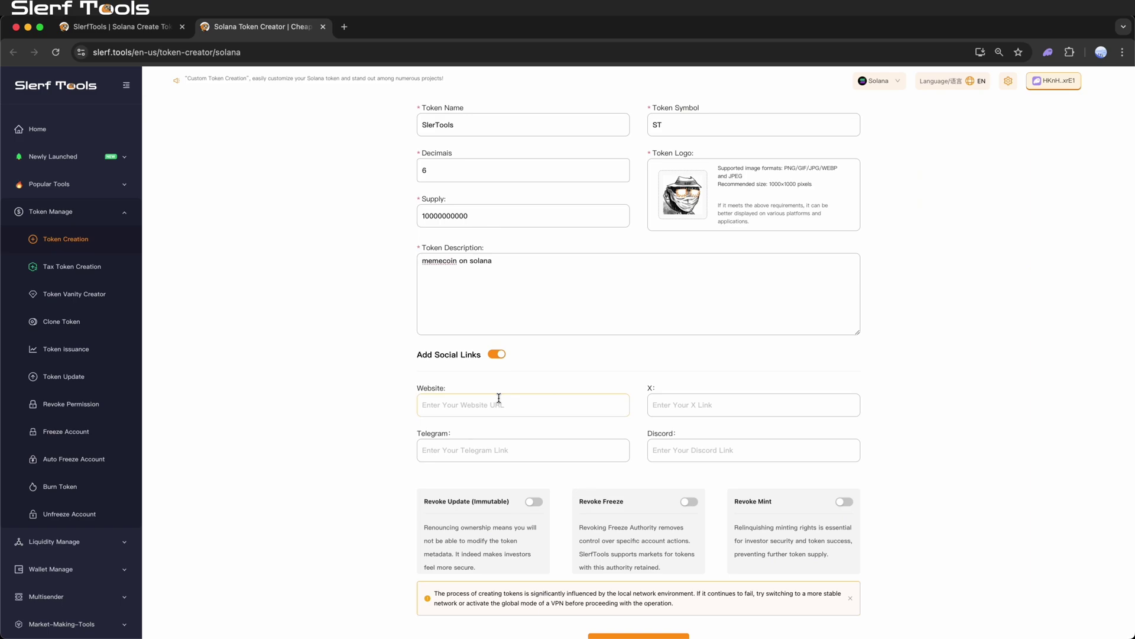
{"action": "left_click", "coordinate": [649, 412]}
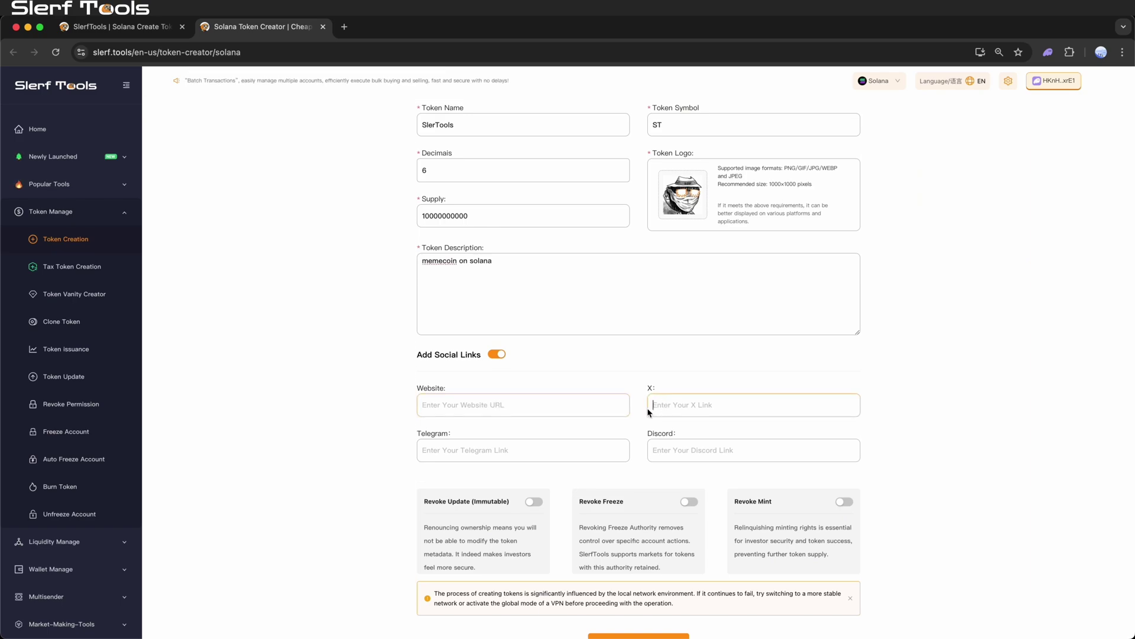
{"action": "left_click", "coordinate": [550, 442]}
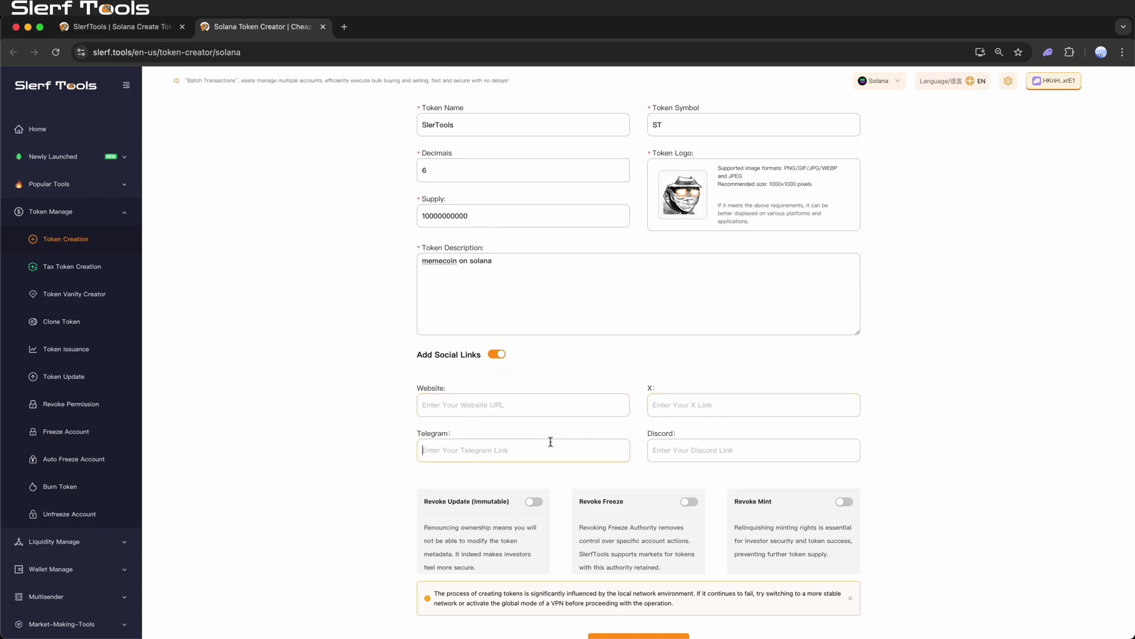
{"action": "left_click", "coordinate": [648, 448]}
{"action": "type", "text": "meme,pump"}
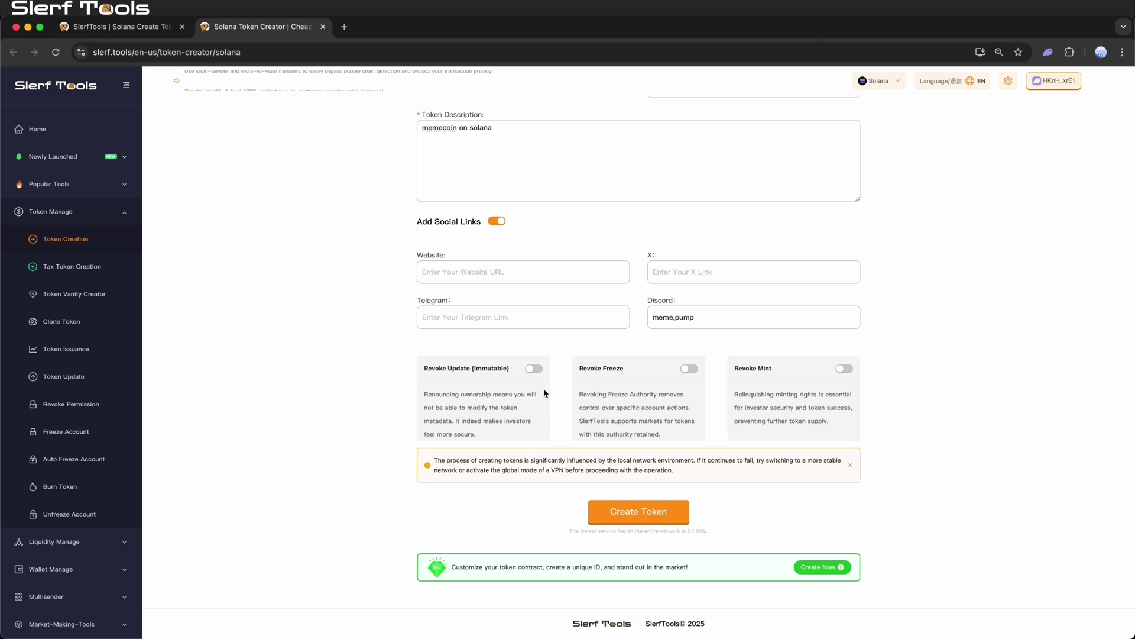
Enable Revoke Update (Immutable), Revoke Freeze and Revoke Mint for the token.
{"action": "left_click", "coordinate": [538, 371]}
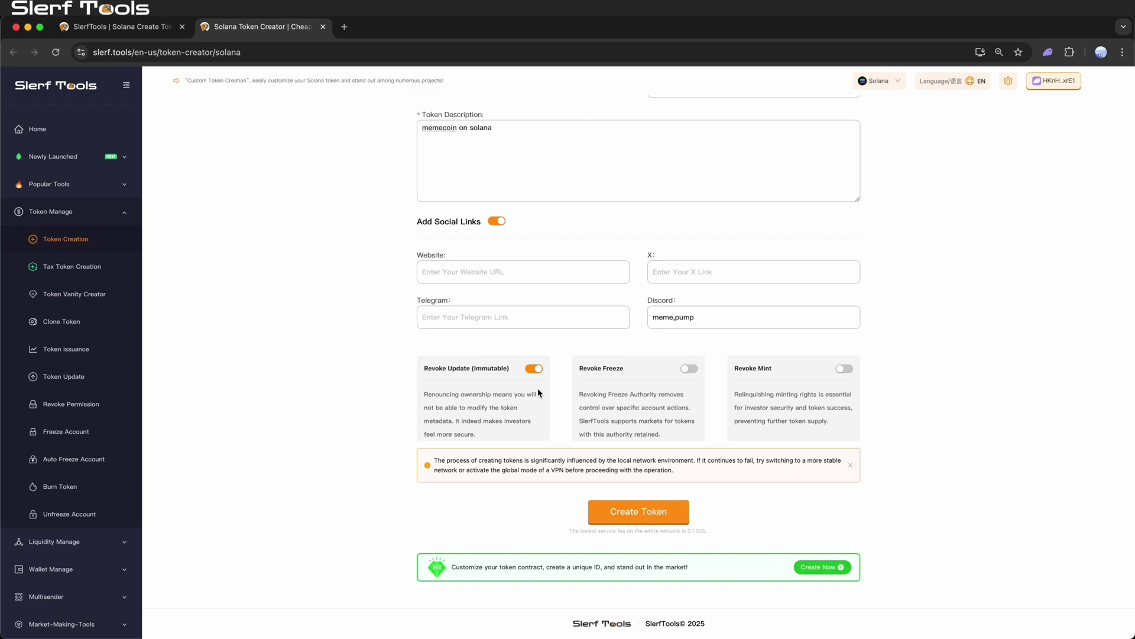
{"action": "left_click", "coordinate": [689, 369]}
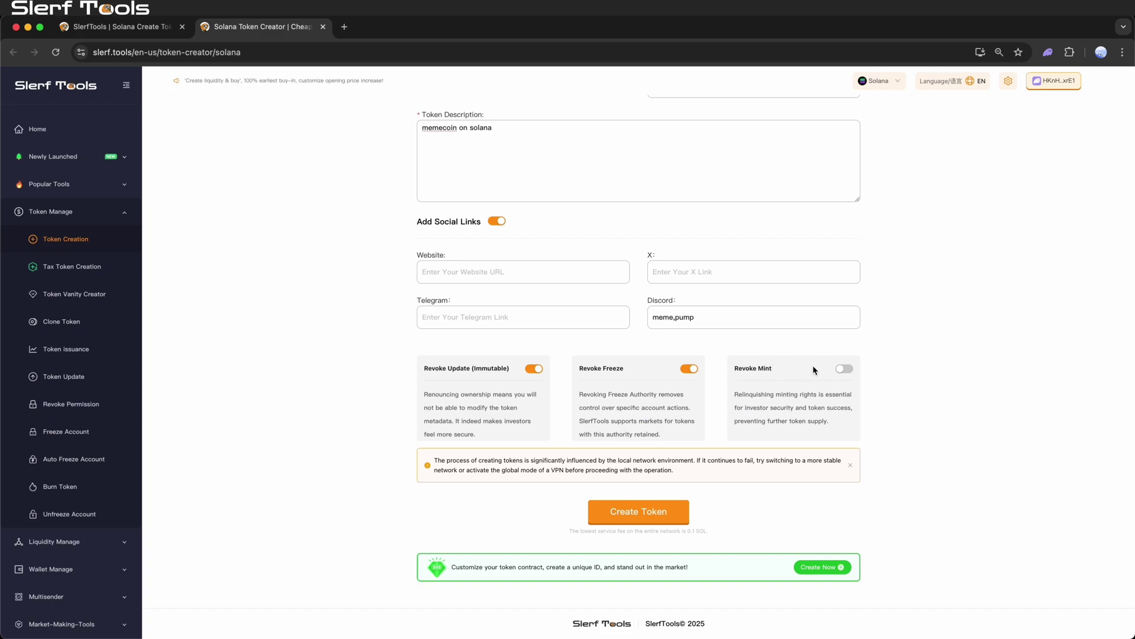
{"action": "left_click", "coordinate": [840, 370]}
Review the entered token details, create the token and approve the transaction in Phantom Wallet.
{"action": "scroll", "coordinate": [576, 298], "scroll_direction": "up", "scroll_amount": 4}
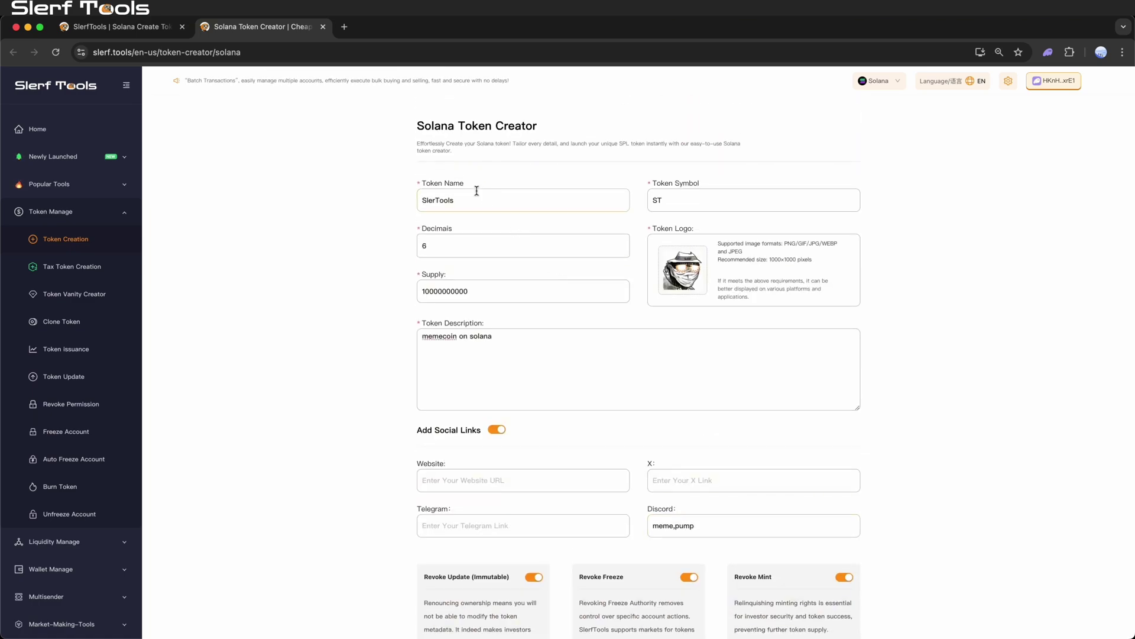
{"action": "left_click", "coordinate": [567, 240]}
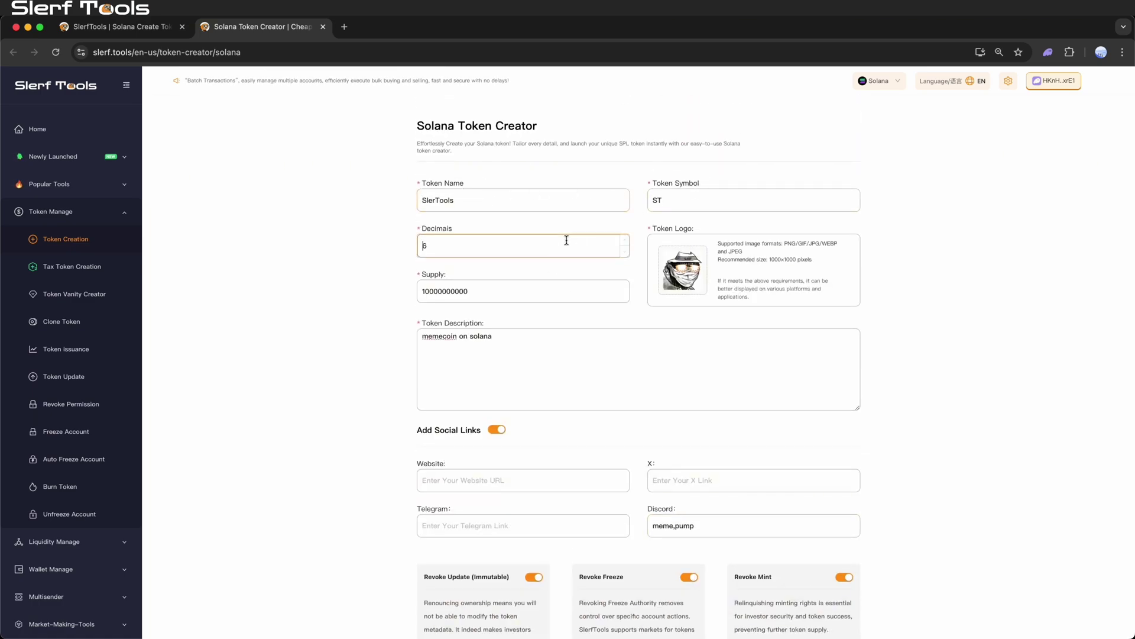
{"action": "left_click", "coordinate": [553, 290]}
{"action": "scroll", "coordinate": [674, 519], "scroll_direction": "down", "scroll_amount": 4}
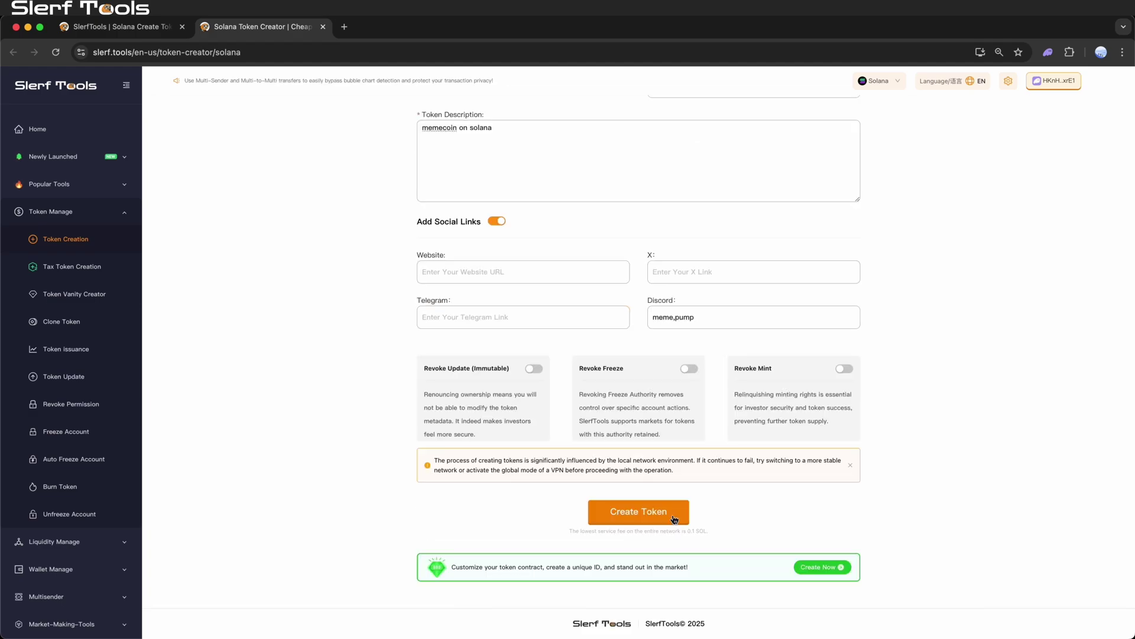
{"action": "left_click", "coordinate": [674, 519]}
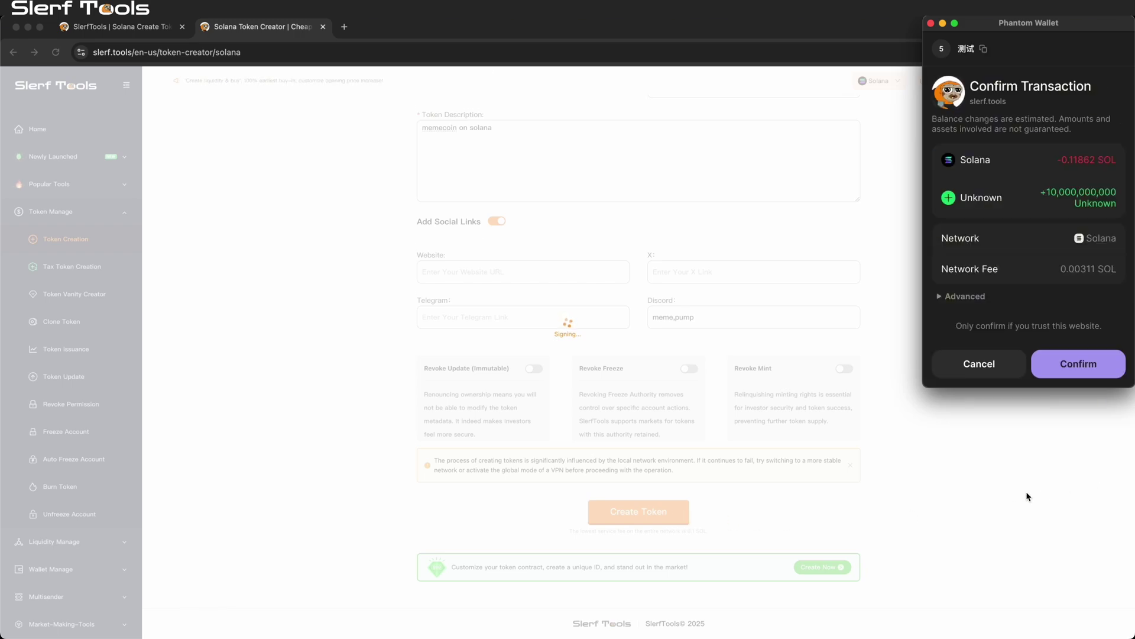
{"action": "left_click", "coordinate": [1068, 367]}
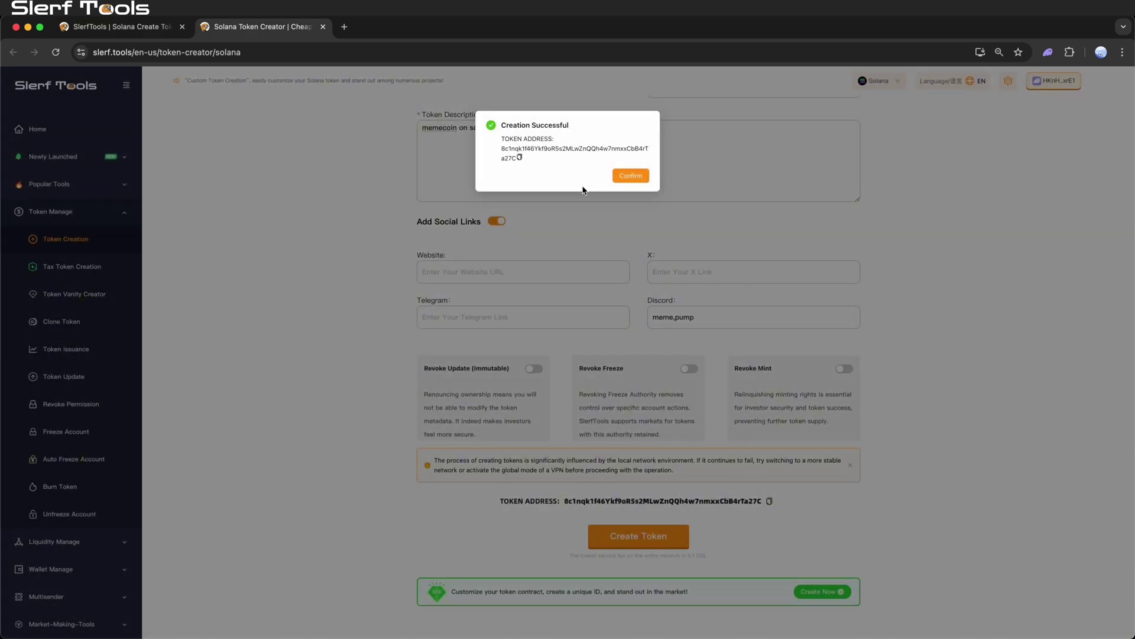
Copy the new token's address and dismiss the creation message.
{"action": "left_click", "coordinate": [519, 158]}
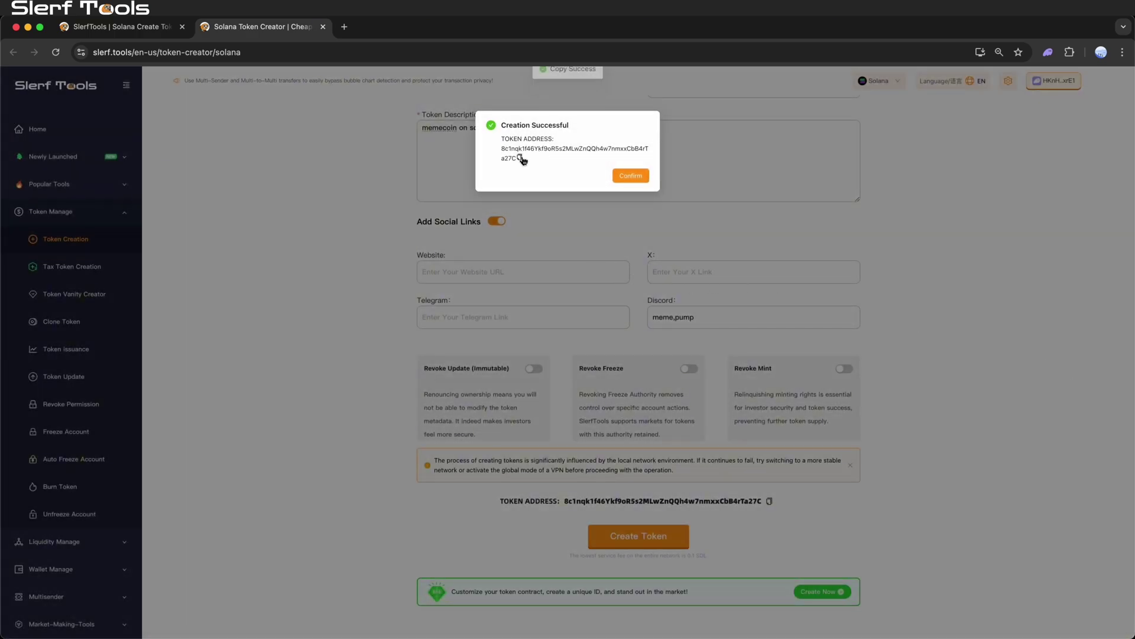
{"action": "left_click", "coordinate": [628, 173]}
{"action": "left_click_drag", "start_coordinate": [790, 502], "coordinate": [492, 496]}
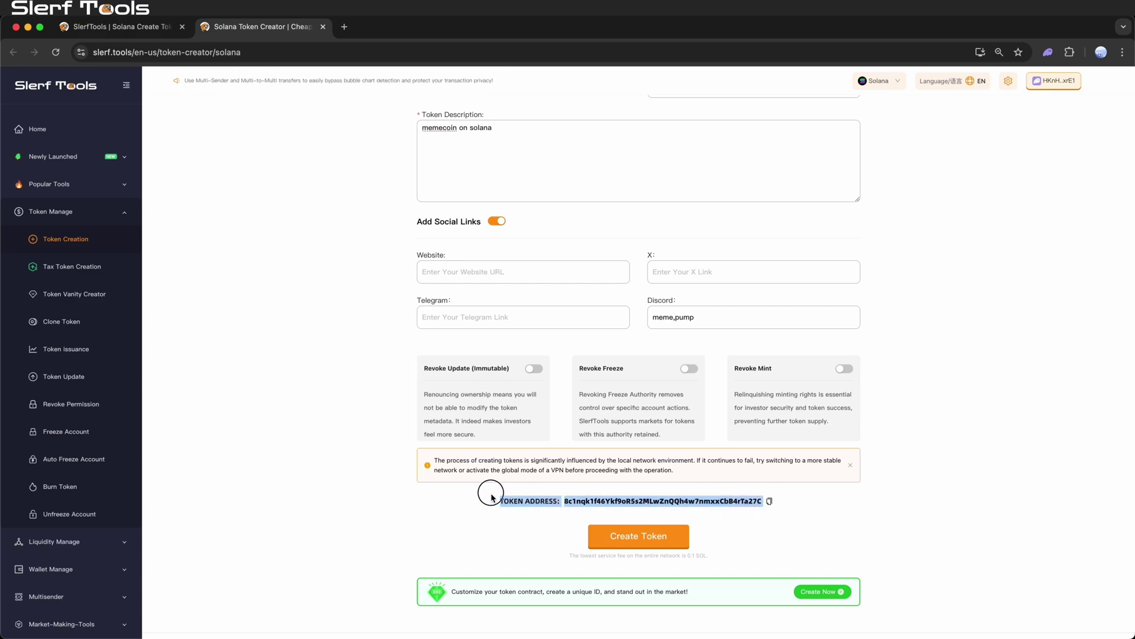
{"action": "left_click", "coordinate": [777, 524]}
{"action": "left_click", "coordinate": [768, 501]}
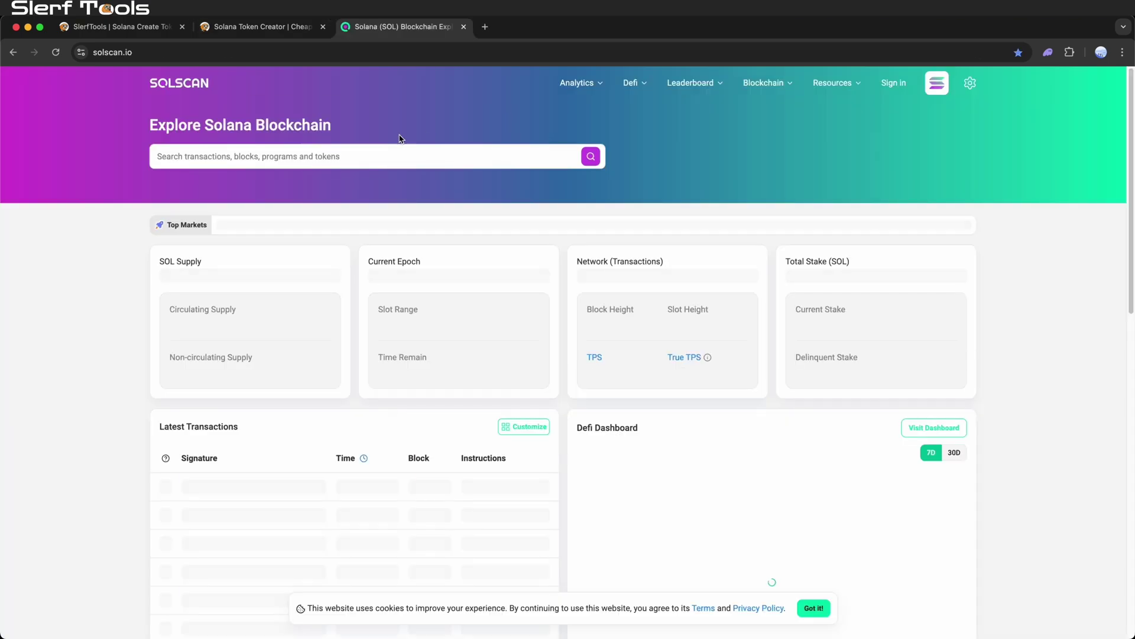
Look up the copied token address on Solscan to check the token's details.
{"action": "left_click", "coordinate": [380, 152]}
{"action": "key", "text": "ctrl+v"}
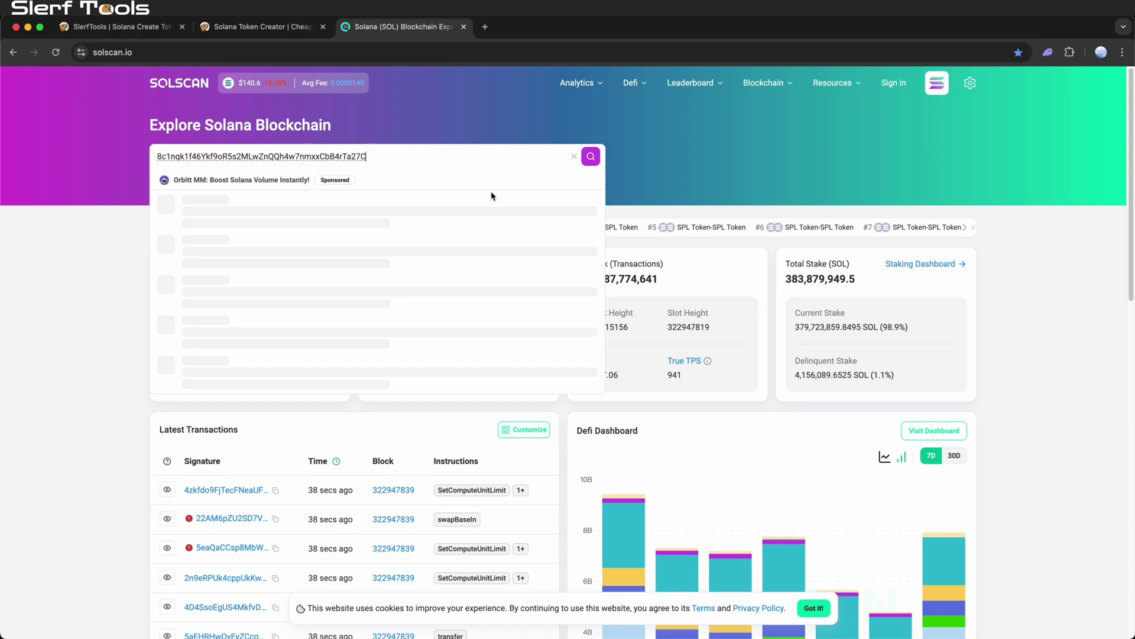
{"action": "left_click", "coordinate": [590, 157]}
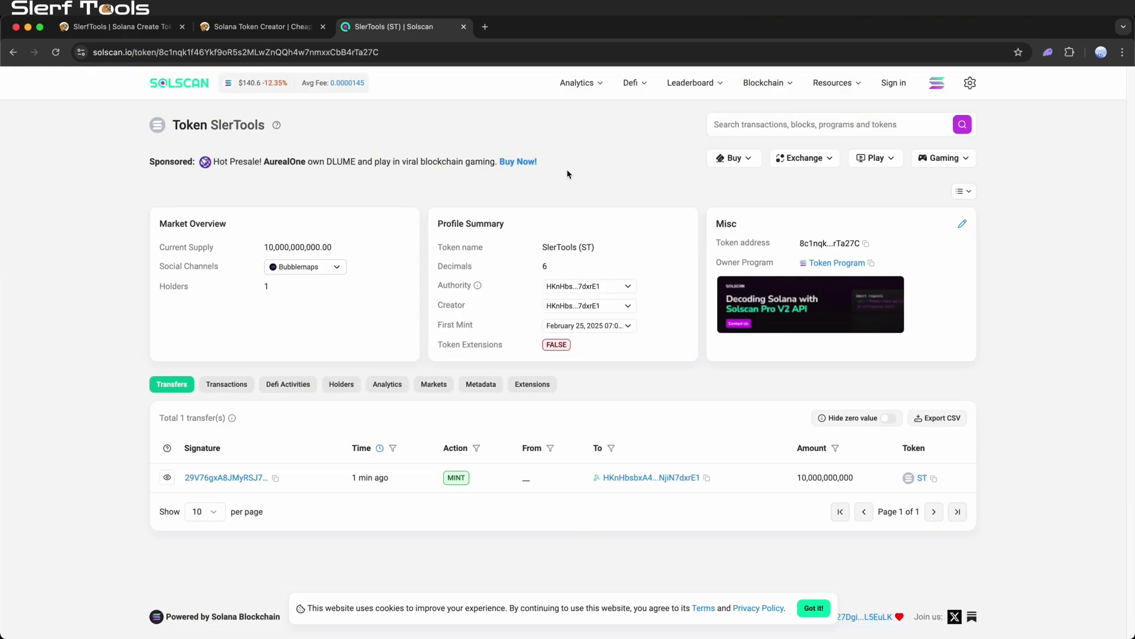
{"action": "key", "text": "super+w"}
Check the Phantom wallet's token list for the SlerTools token.
{"action": "left_click", "coordinate": [1048, 53]}
{"action": "scroll", "coordinate": [926, 270], "scroll_direction": "down", "scroll_amount": 5}
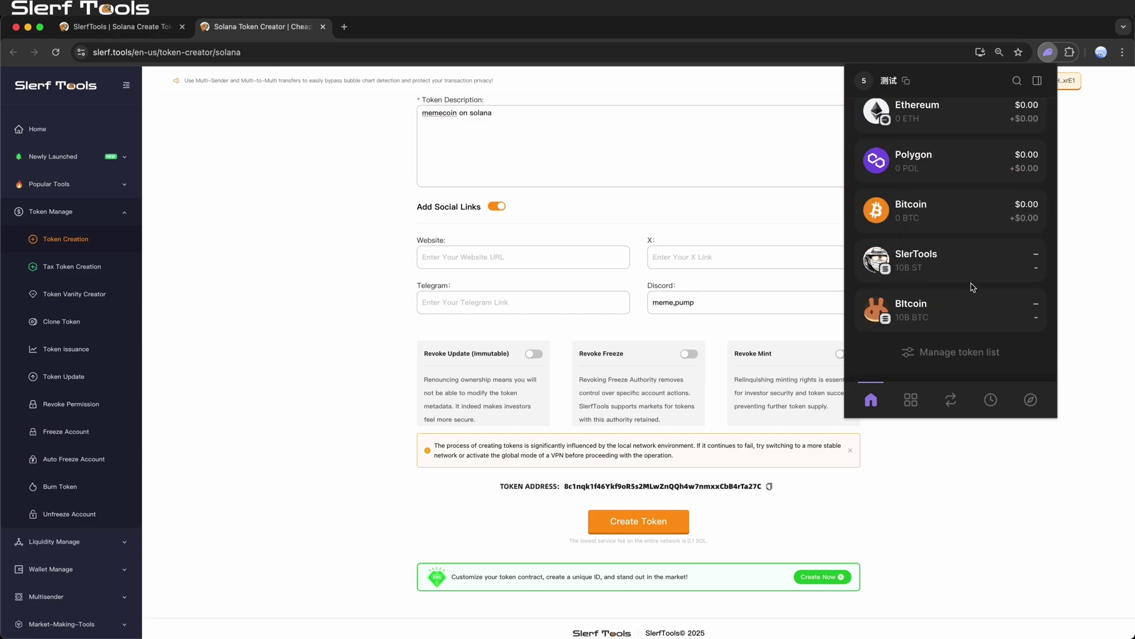
{"action": "left_click", "coordinate": [884, 270]}
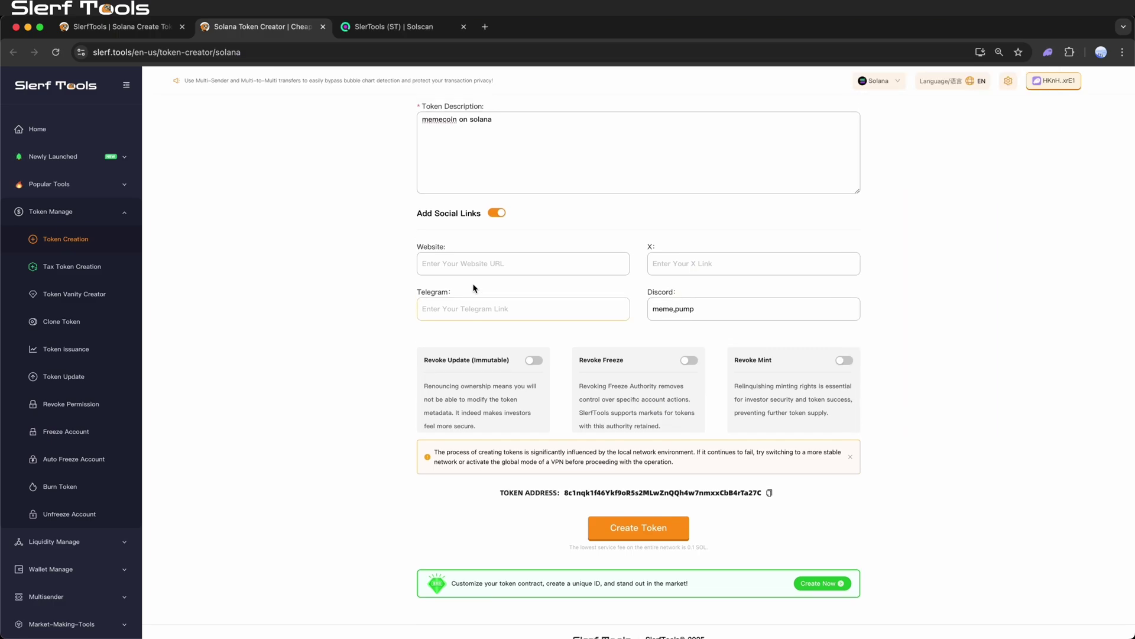
View the Clone Token page, then look through the Token Vanity Creator form down to its premium number settings.
{"action": "scroll", "coordinate": [473, 288], "scroll_direction": "up", "scroll_amount": 5}
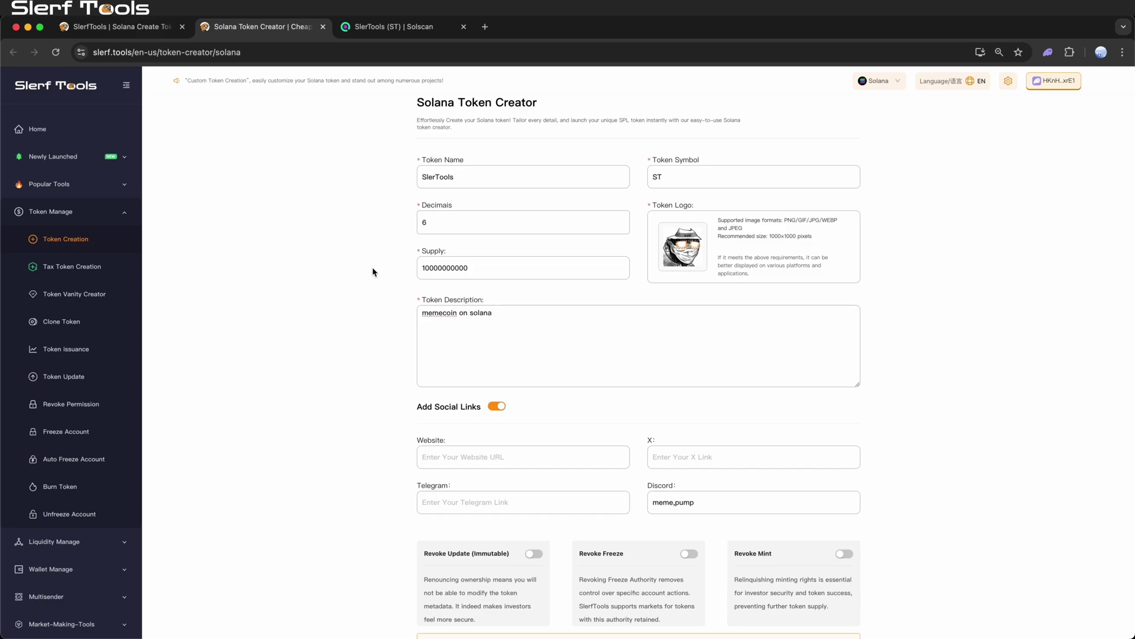
{"action": "left_click", "coordinate": [53, 328]}
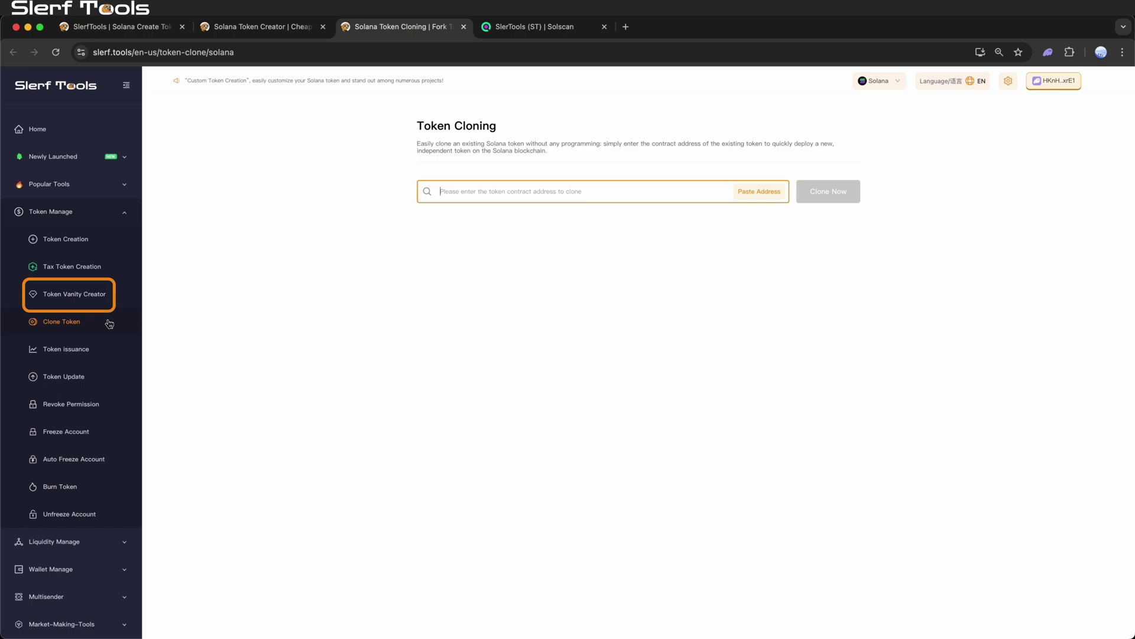
{"action": "left_click", "coordinate": [83, 303]}
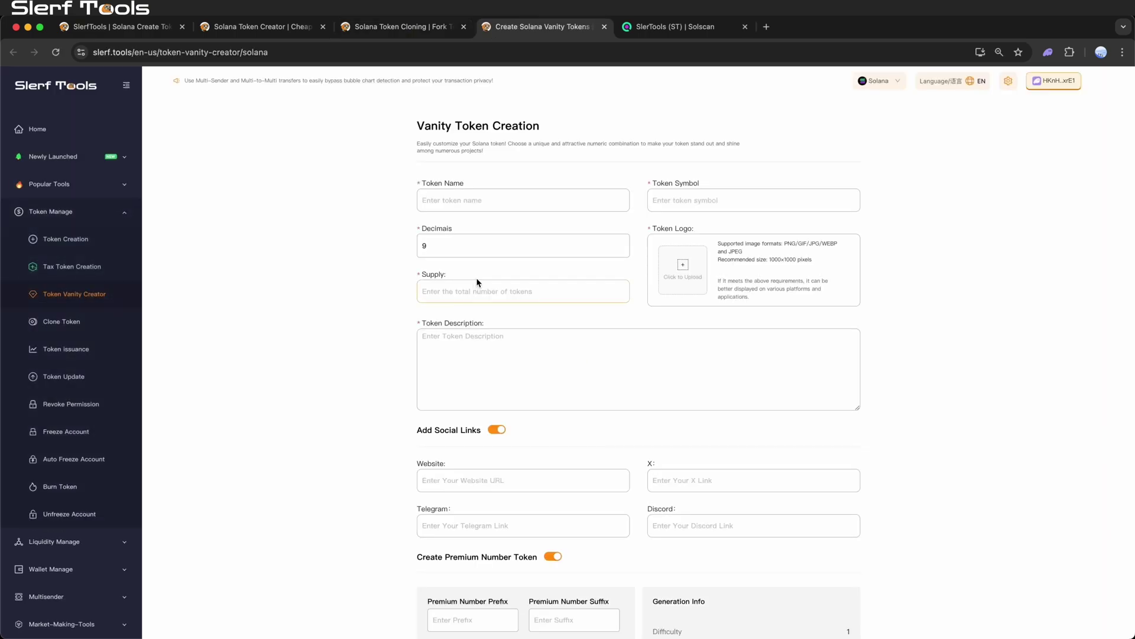
{"action": "scroll", "coordinate": [487, 379], "scroll_direction": "down", "scroll_amount": 3}
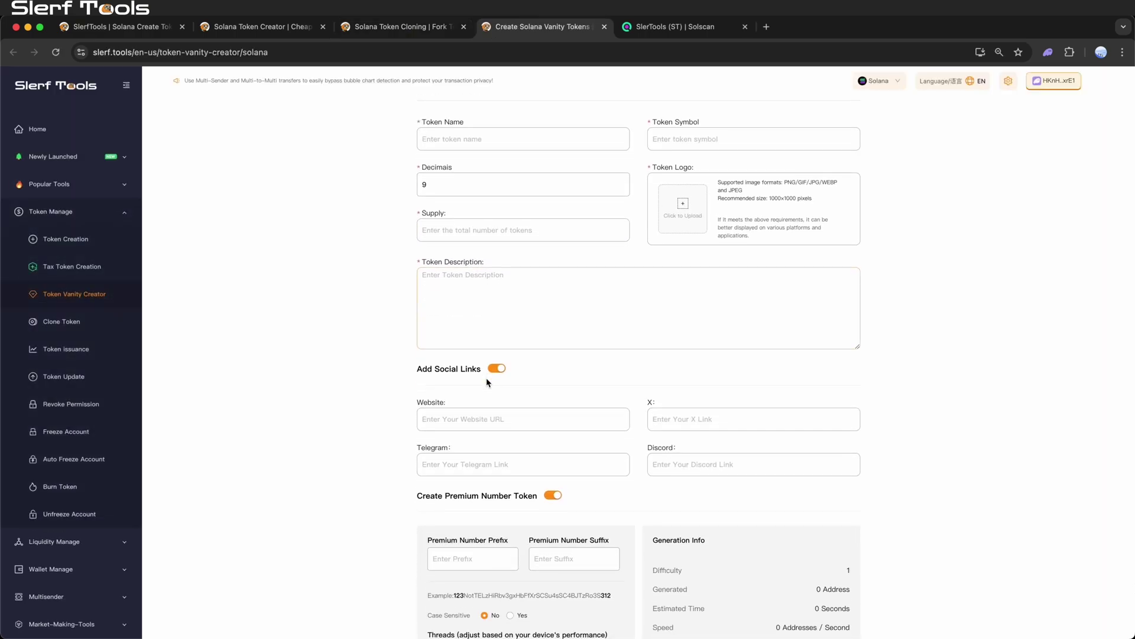
{"action": "scroll", "coordinate": [486, 379], "scroll_direction": "down", "scroll_amount": 1}
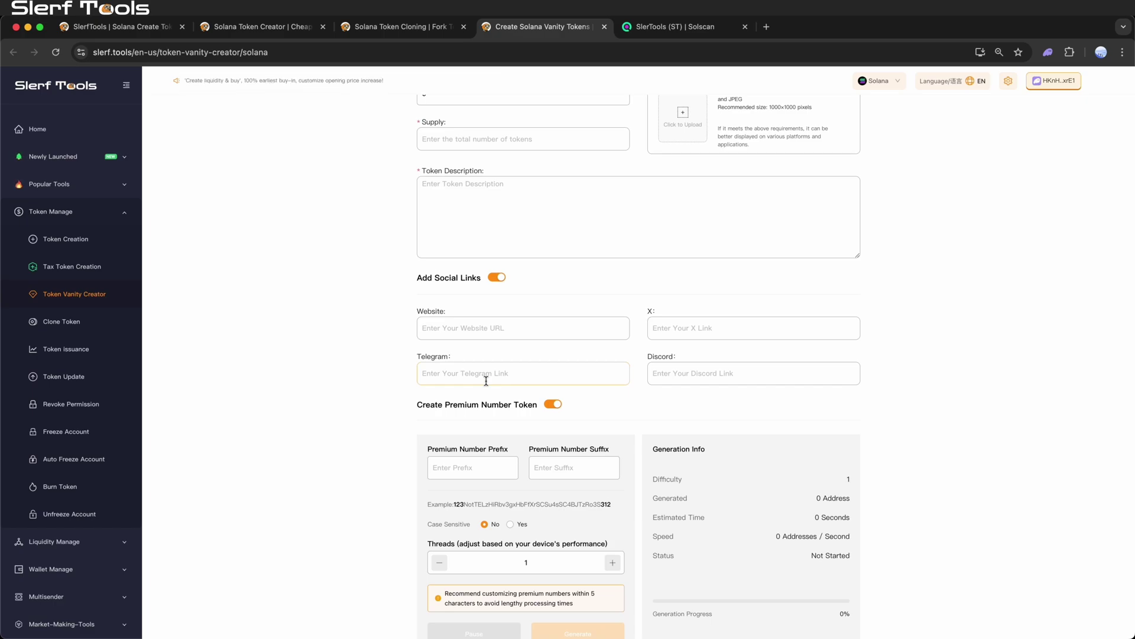
Look through the Tax Token Creation form, including its fee rate, maximum charge and authority options.
{"action": "left_click", "coordinate": [97, 275]}
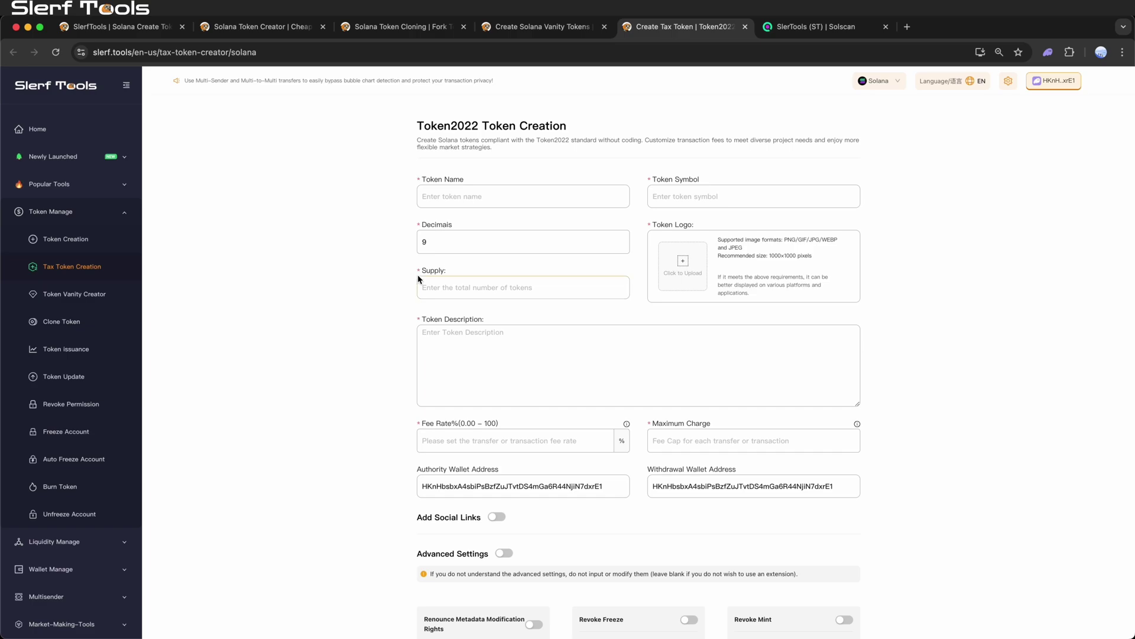
{"action": "scroll", "coordinate": [433, 294], "scroll_direction": "down", "scroll_amount": 2}
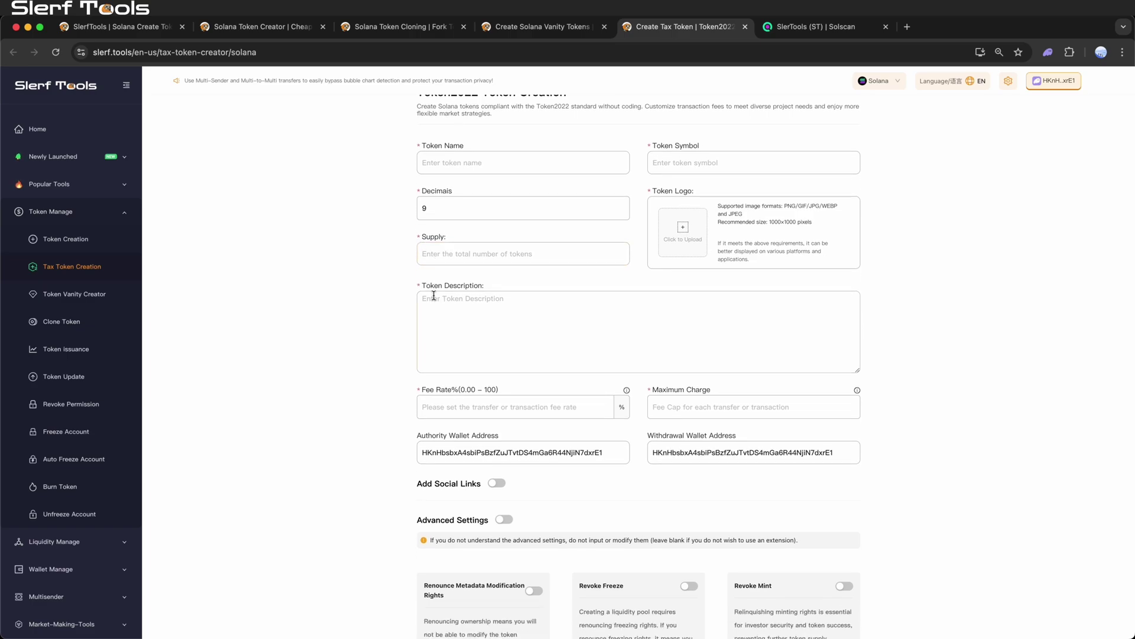
{"action": "scroll", "coordinate": [433, 296], "scroll_direction": "down", "scroll_amount": 1}
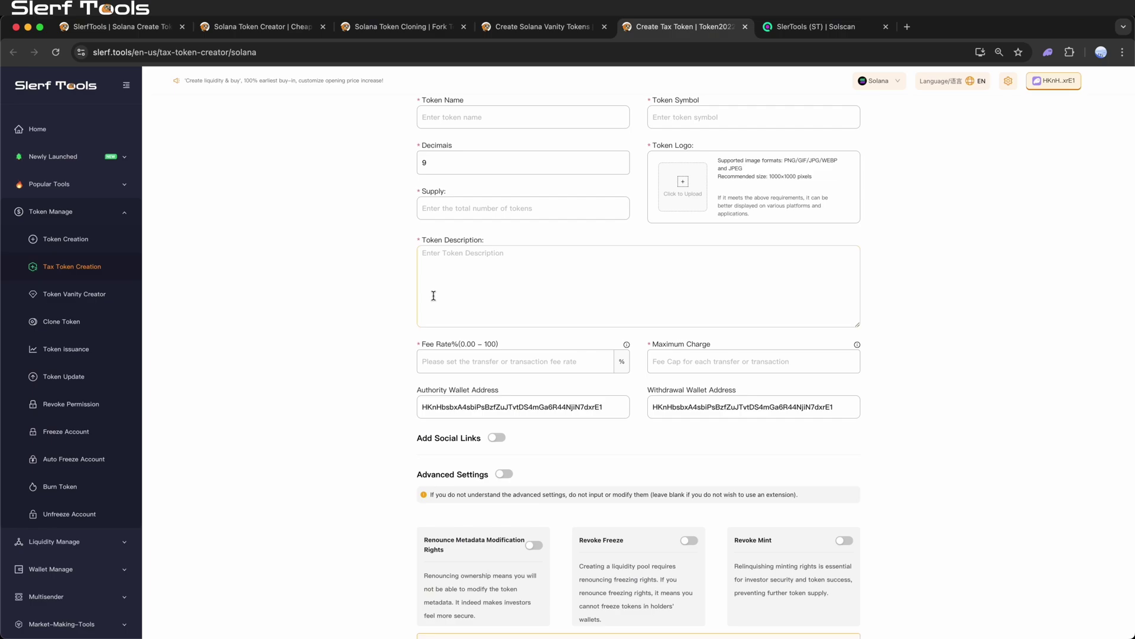
Show the liquidity management tools and view the Create Liquidity page.
{"action": "left_click", "coordinate": [116, 211]}
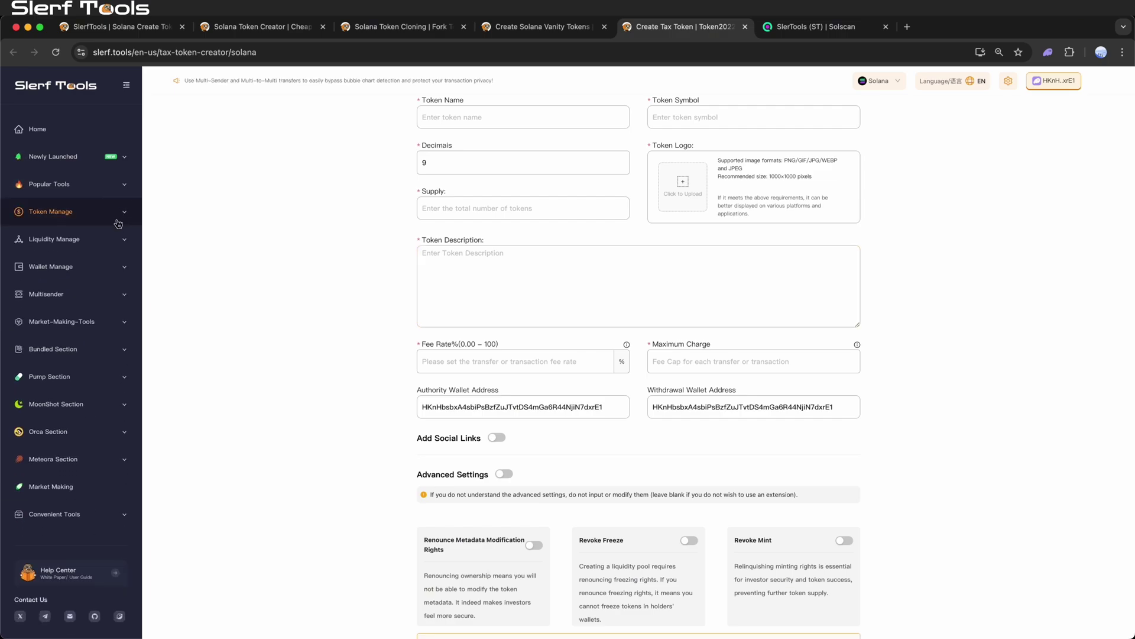
{"action": "left_click", "coordinate": [109, 239]}
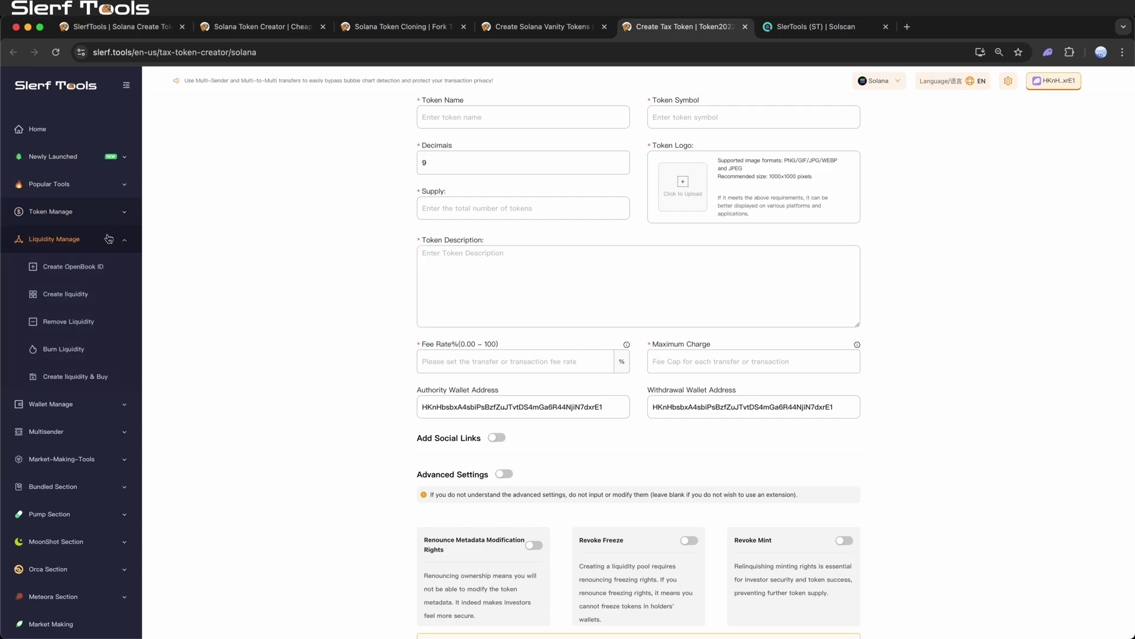
{"action": "left_click", "coordinate": [84, 300]}
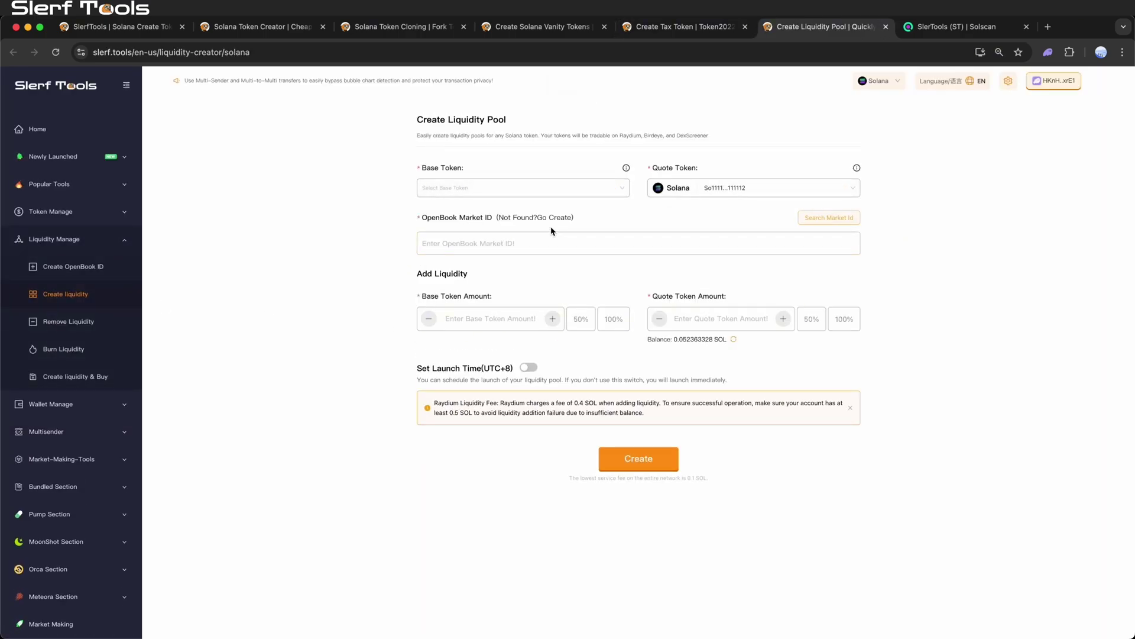
Return to the token management tools and view the Token Update and Token Issuance pages.
{"action": "left_click", "coordinate": [50, 211]}
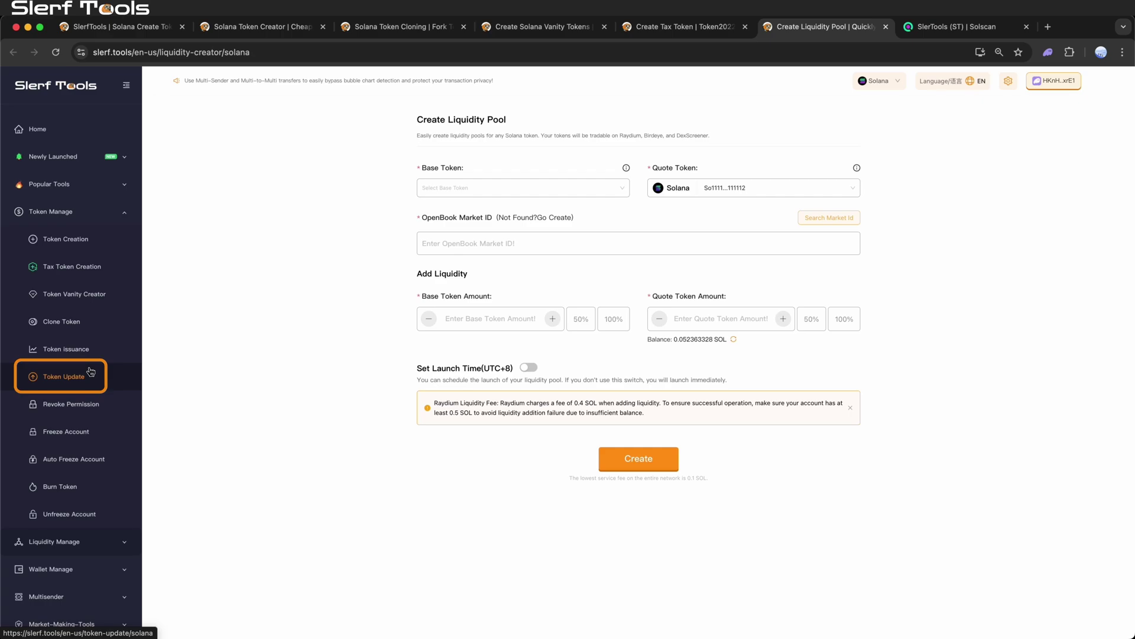
{"action": "left_click", "coordinate": [91, 372]}
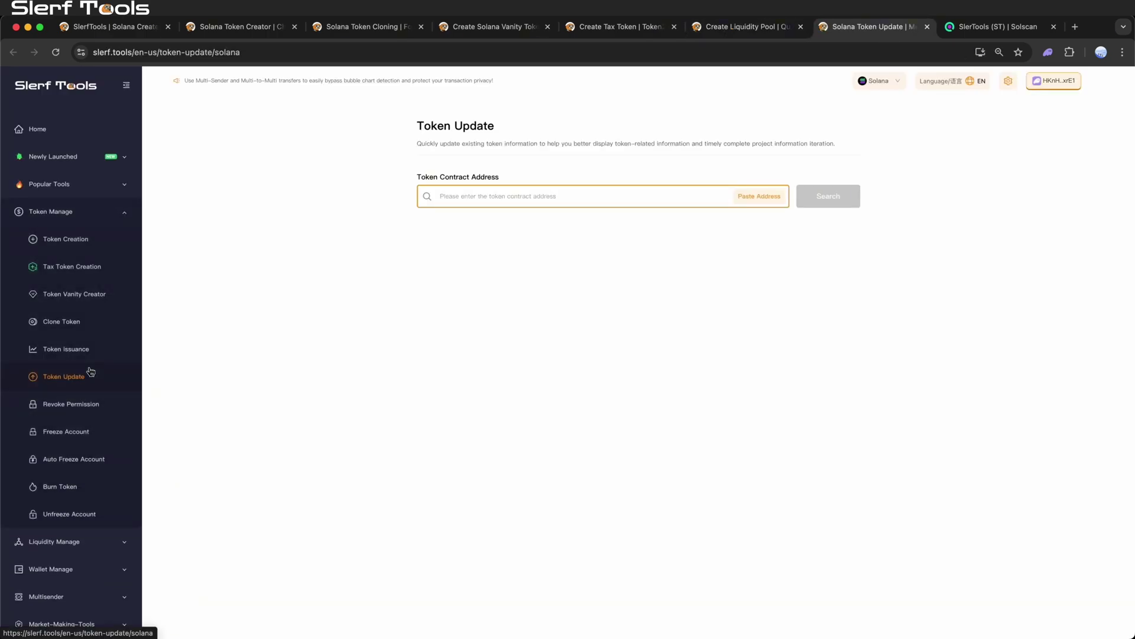
{"action": "left_click", "coordinate": [87, 359]}
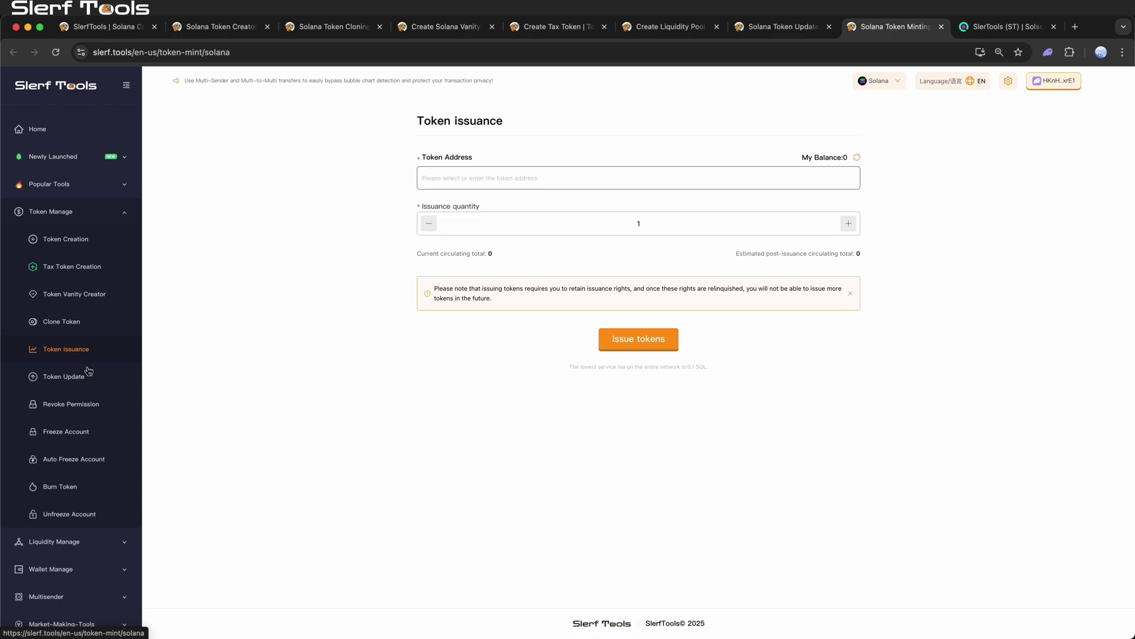
View the Burn Token, Freeze Account and Revoke Permission pages.
{"action": "left_click", "coordinate": [72, 487]}
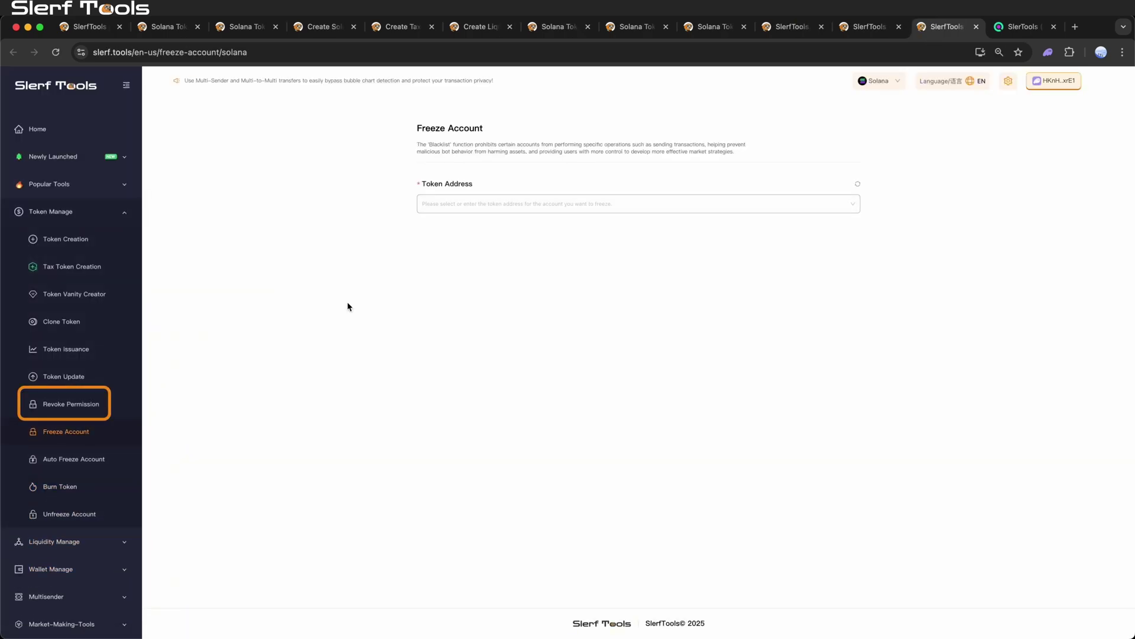
{"action": "left_click", "coordinate": [91, 408]}
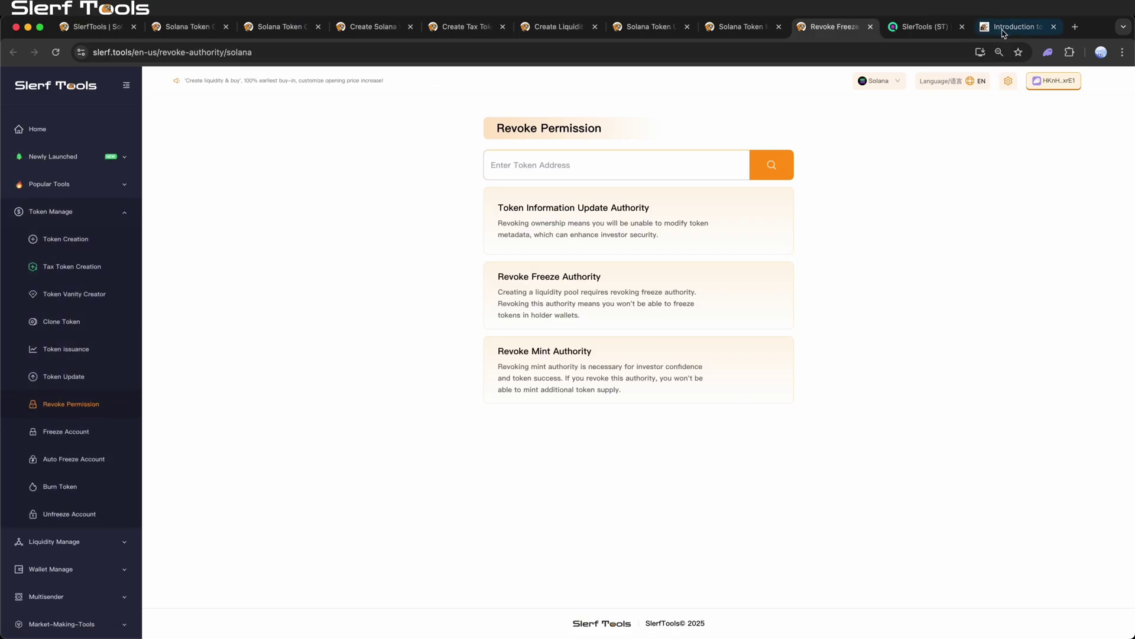
Switch to the SlerfTools documentation and browse its introduction and the list of liquidity, wallet and market-making tutorials.
{"action": "scroll", "coordinate": [346, 414], "scroll_direction": "down", "scroll_amount": 2}
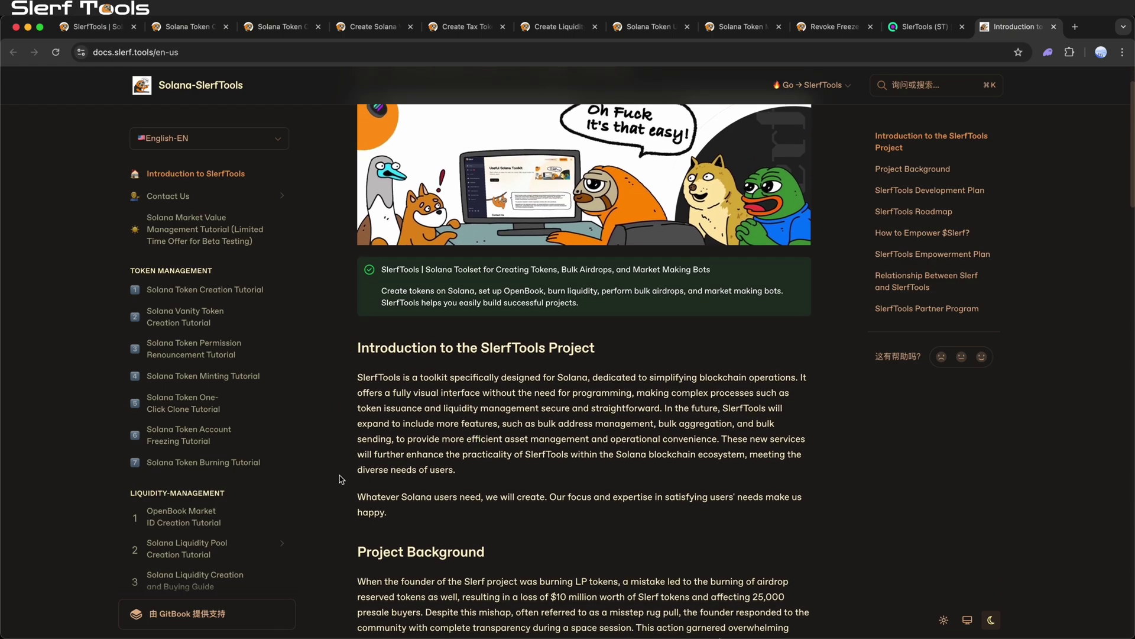
{"action": "scroll", "coordinate": [248, 472], "scroll_direction": "down", "scroll_amount": 3}
{"action": "scroll", "coordinate": [247, 471], "scroll_direction": "down", "scroll_amount": 6}
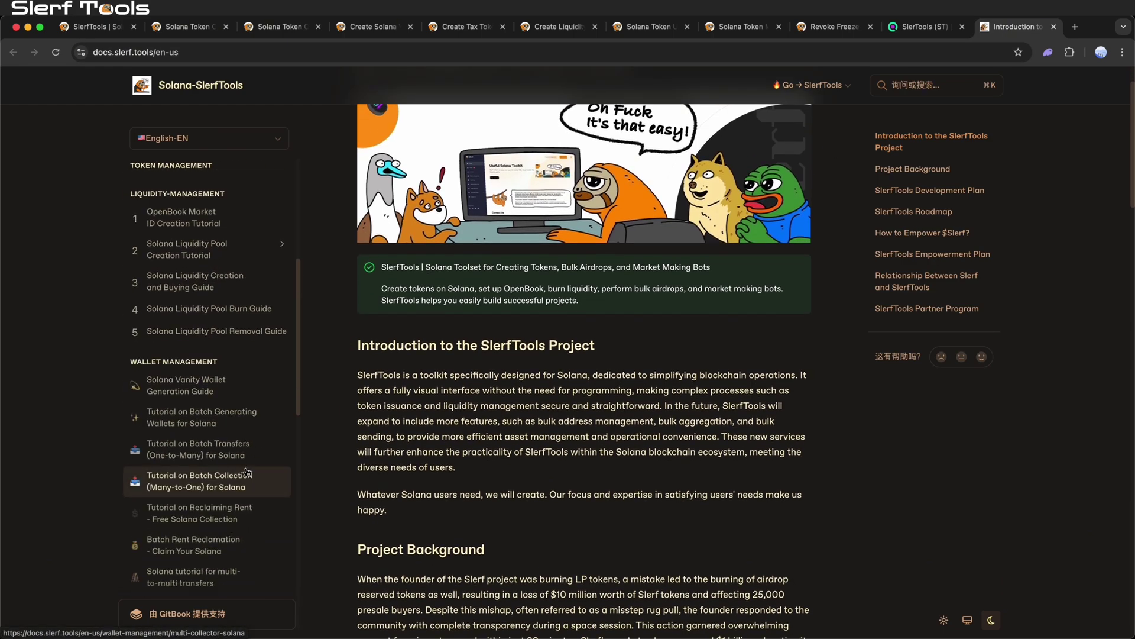
{"action": "scroll", "coordinate": [485, 459], "scroll_direction": "down", "scroll_amount": 1}
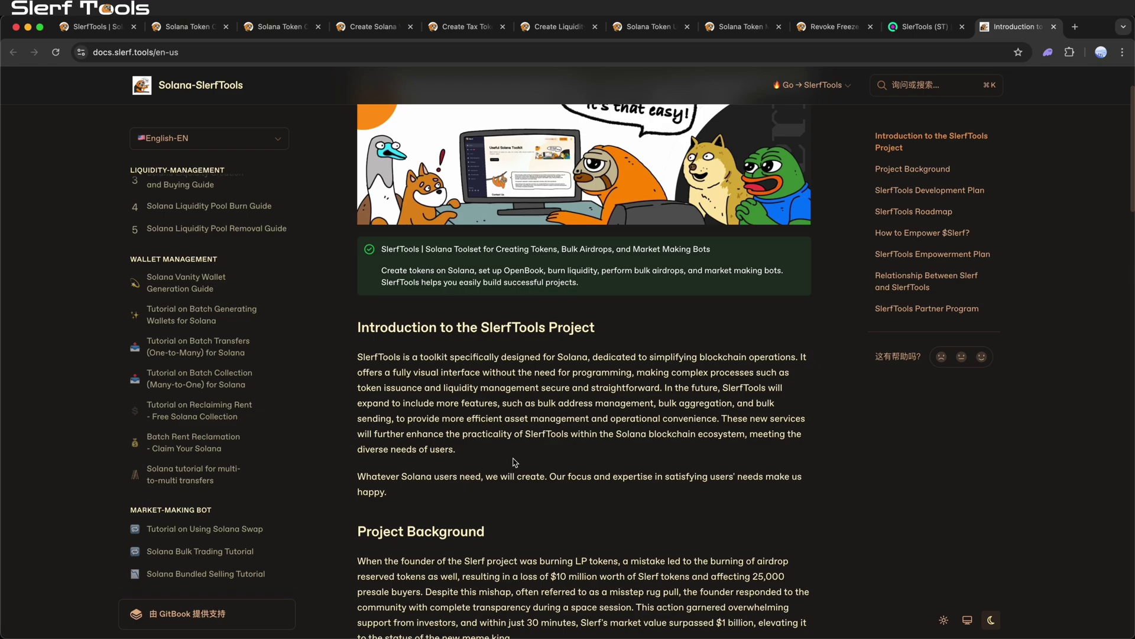
{"action": "scroll", "coordinate": [504, 464], "scroll_direction": "up", "scroll_amount": 3}
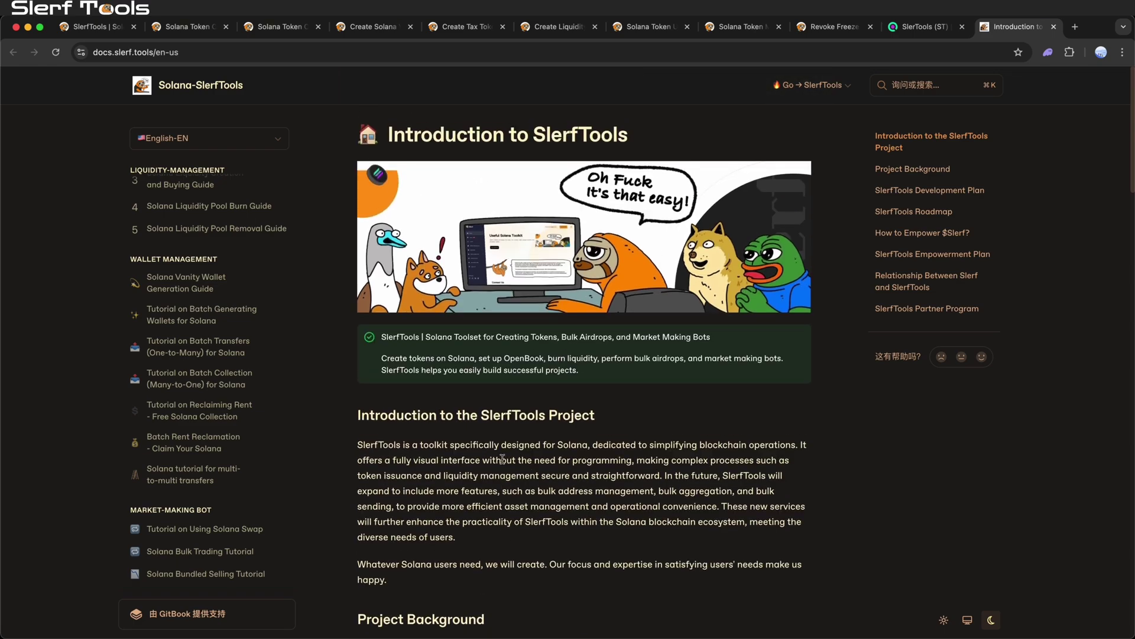